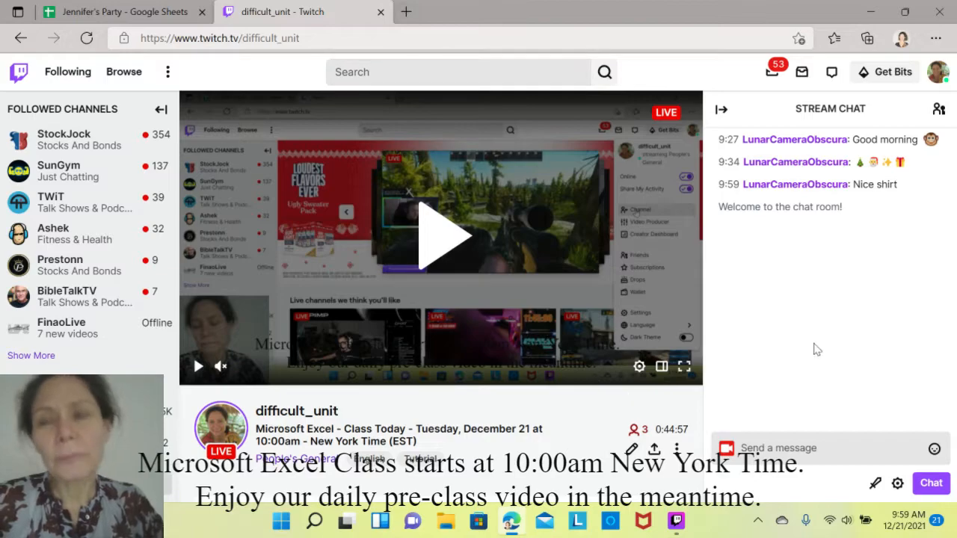
Switch to the party spreadsheet in Google Sheets and look through its second chart and Color Palette sheets.
{"action": "left_click", "coordinate": [153, 14]}
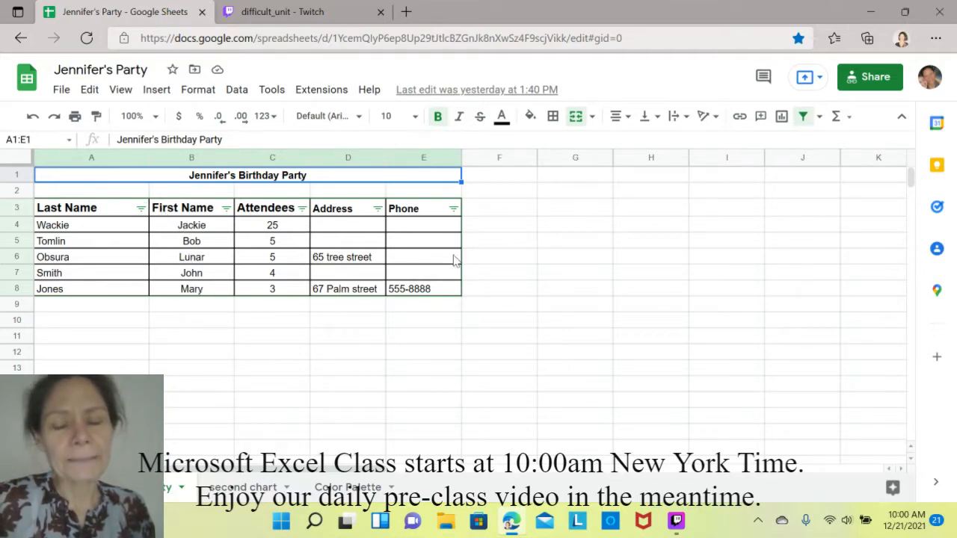
{"action": "left_click", "coordinate": [243, 488]}
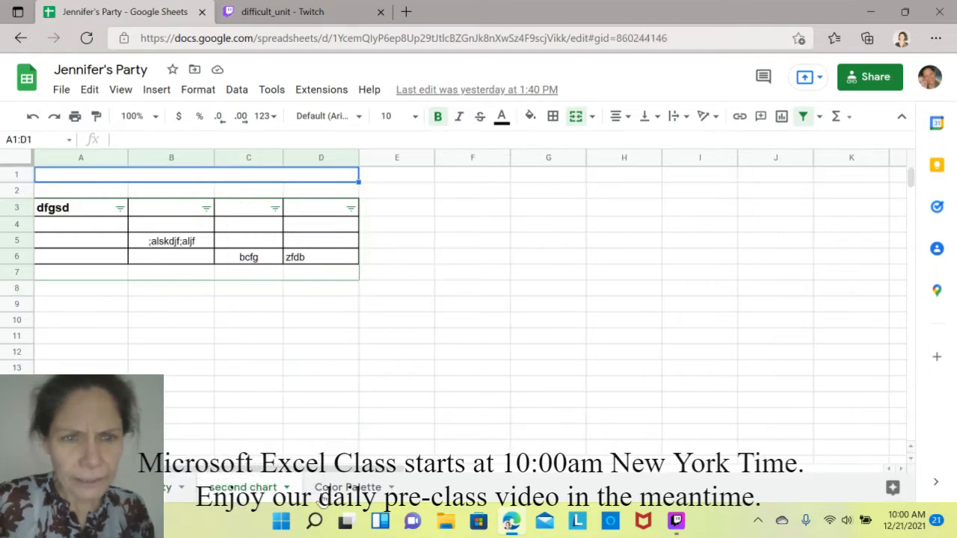
{"action": "left_click", "coordinate": [340, 488]}
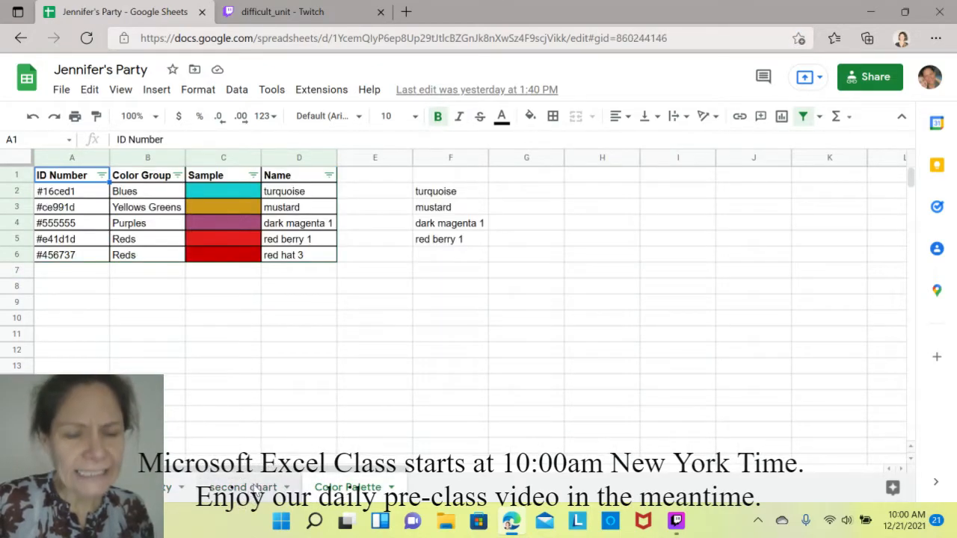
{"action": "left_click", "coordinate": [254, 488]}
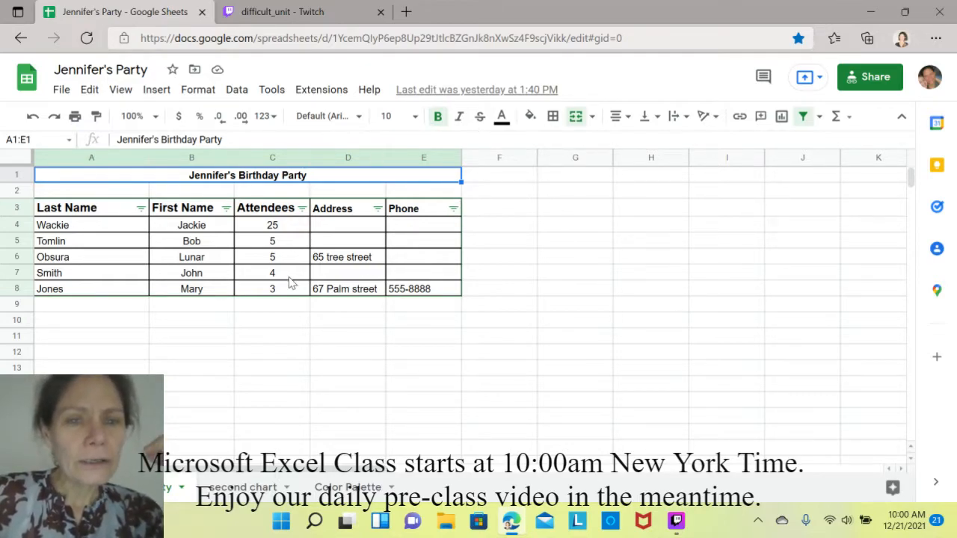
Inspect individual cells in the First Name and Attendees columns of the party table.
{"action": "left_click", "coordinate": [278, 274]}
{"action": "left_click", "coordinate": [212, 257]}
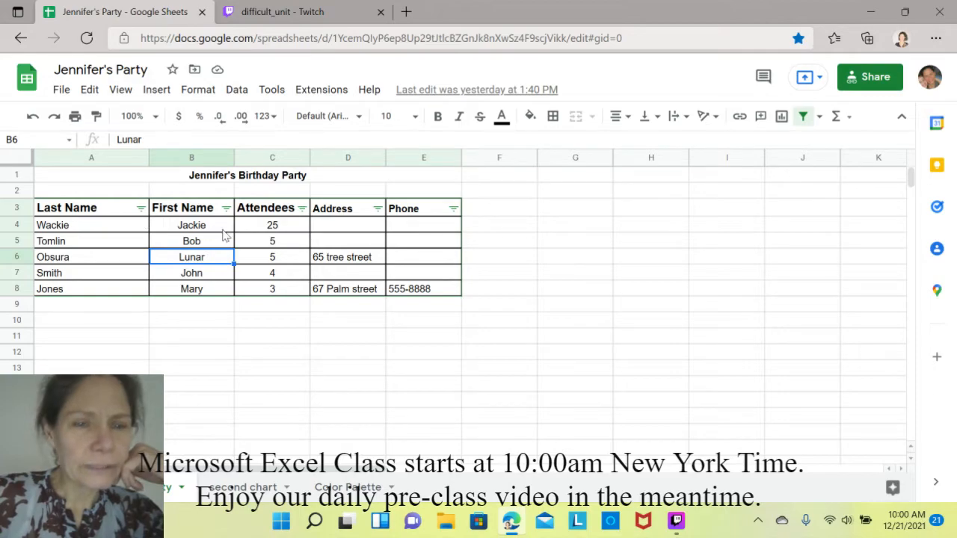
{"action": "left_click", "coordinate": [285, 276]}
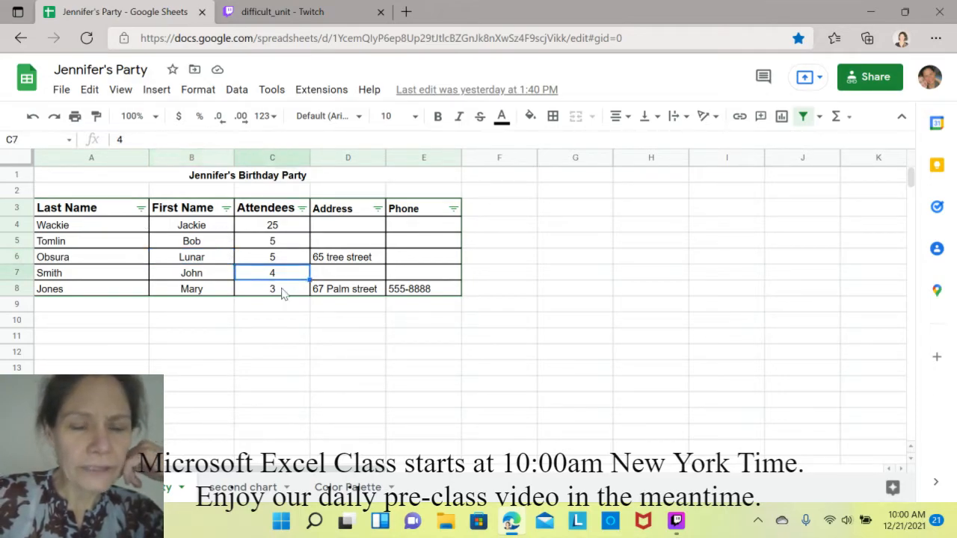
{"action": "left_click", "coordinate": [283, 293]}
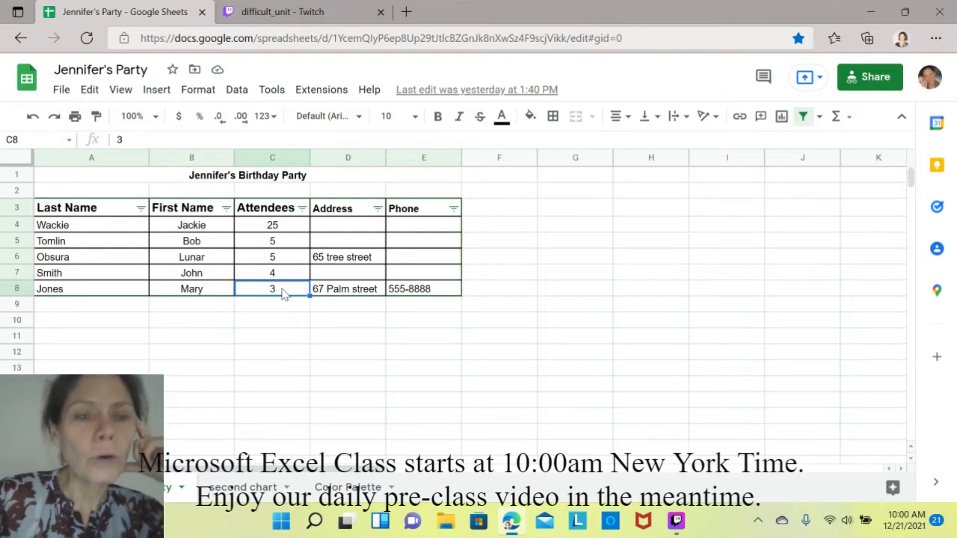
{"action": "key", "text": "Up"}
{"action": "key", "text": "Up"}
{"action": "key", "text": "Up"}
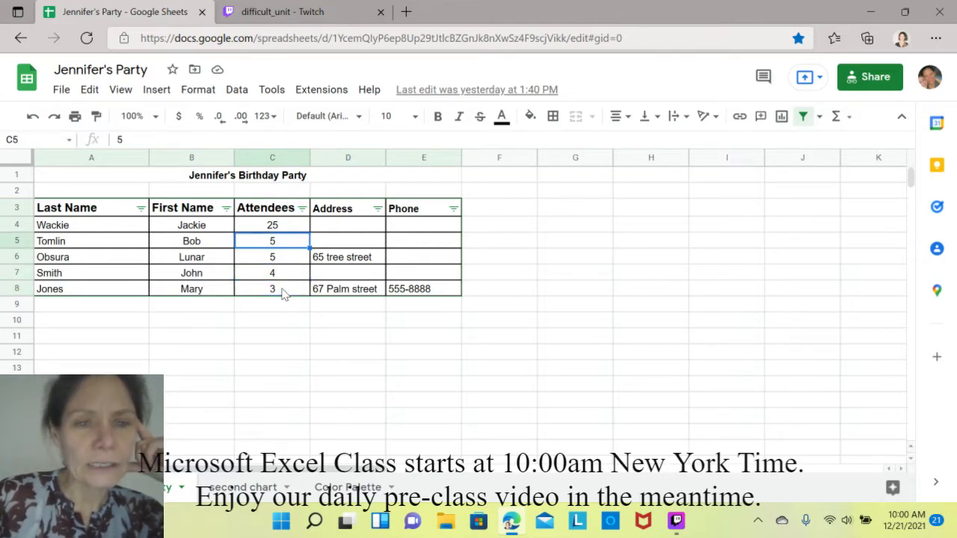
{"action": "key", "text": "Up"}
{"action": "key", "text": "Up"}
{"action": "key", "text": "Up"}
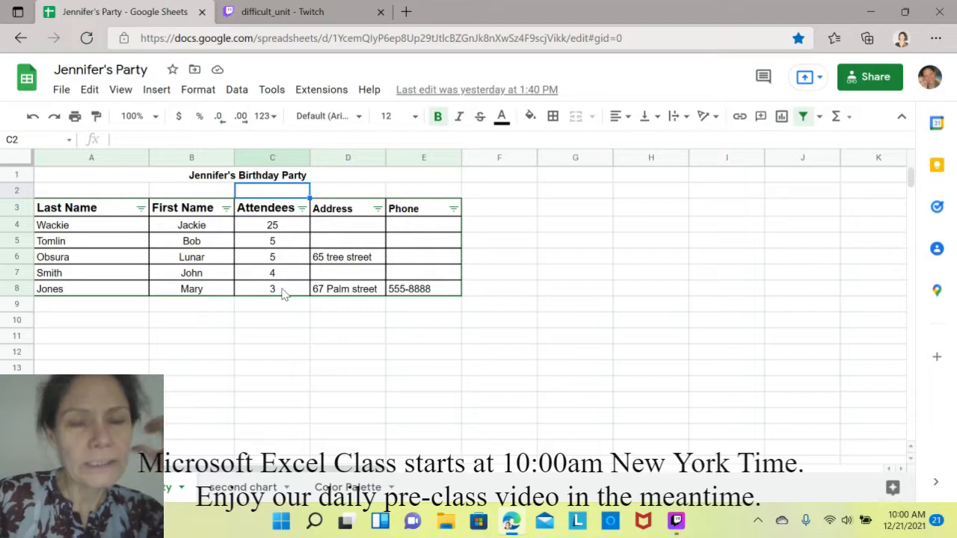
Unmerge the birthday party title across A1:E1 and check the separate cells of row 1.
{"action": "key", "text": "Up"}
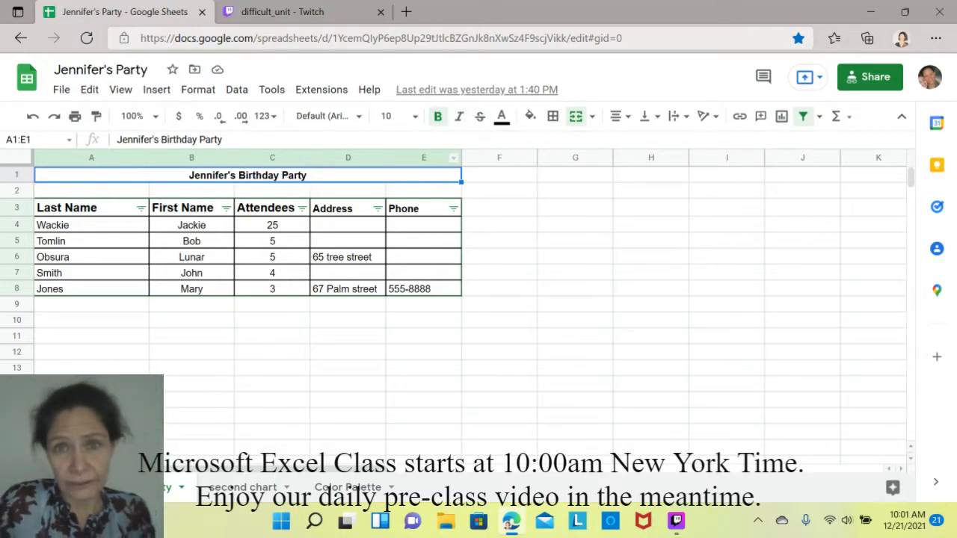
{"action": "left_click", "coordinate": [575, 122]}
{"action": "left_click", "coordinate": [626, 341]}
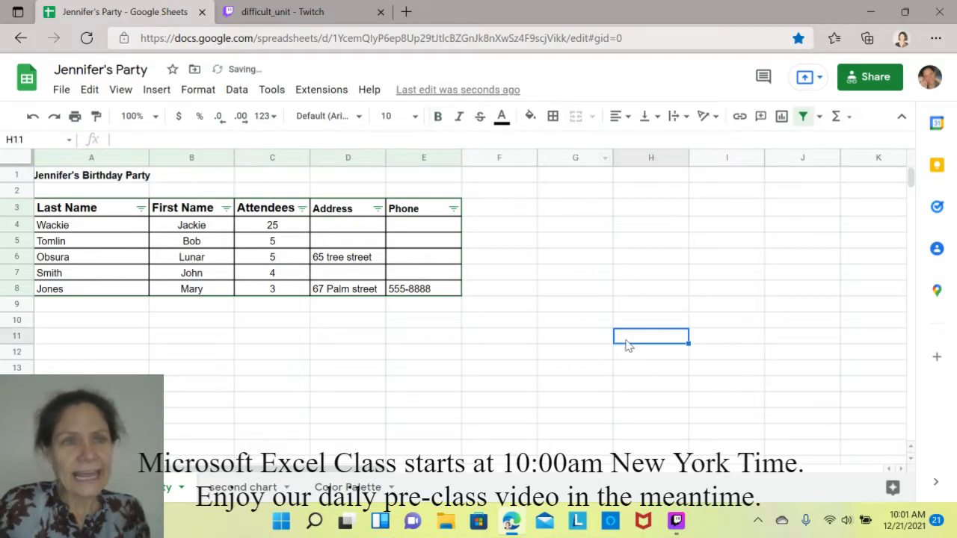
{"action": "left_click", "coordinate": [189, 175]}
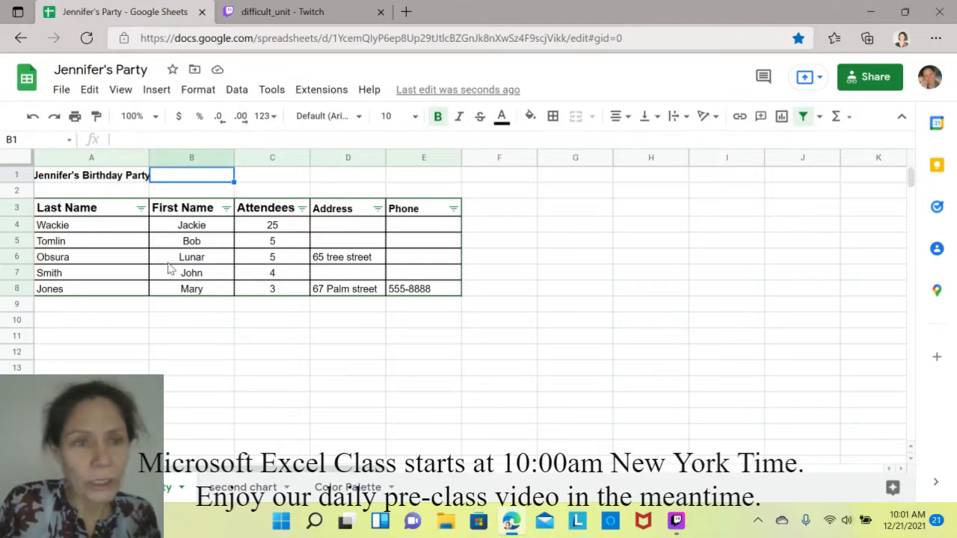
{"action": "key", "text": "Left"}
{"action": "key", "text": "Right"}
{"action": "key", "text": "Right"}
{"action": "key", "text": "Right"}
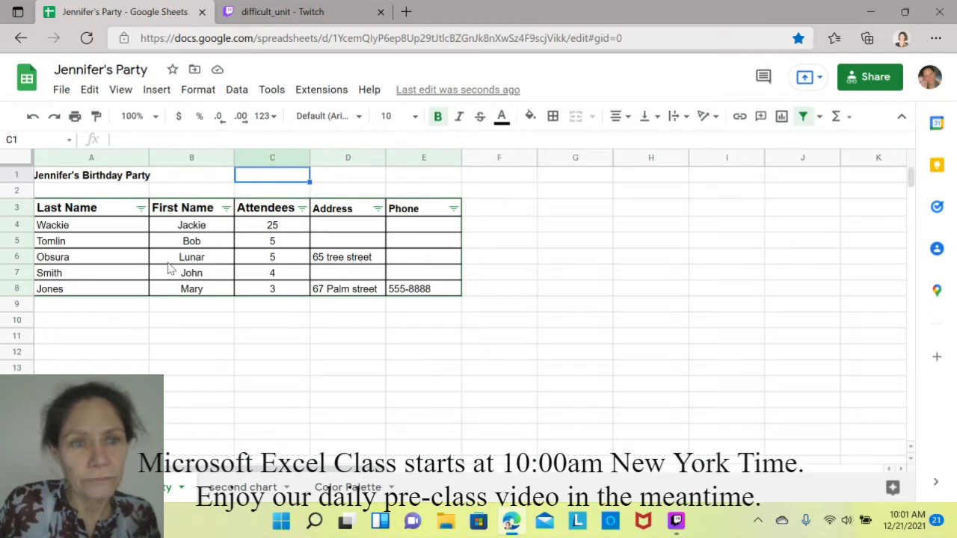
{"action": "key", "text": "Right"}
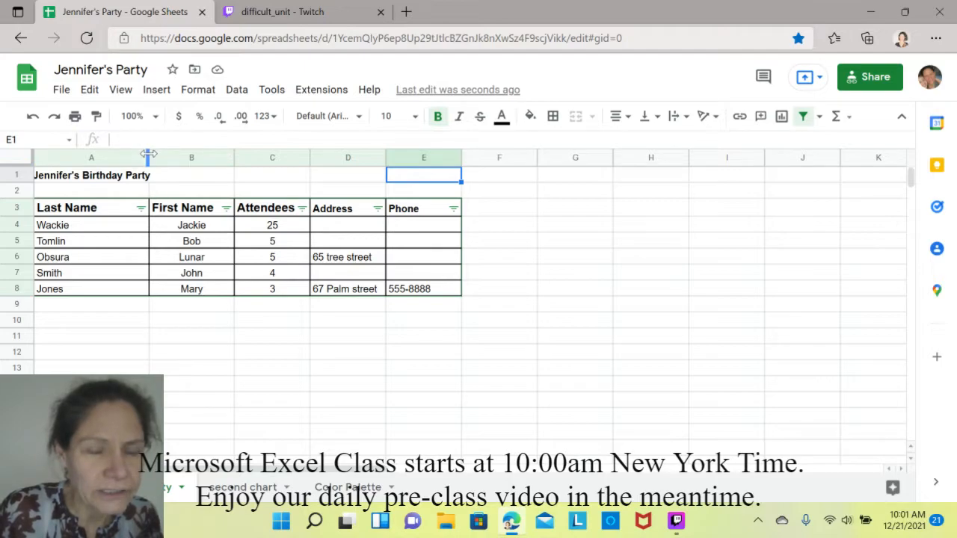
Widen column A to fit the title, and narrow it again until the title spills over into B1.
{"action": "left_click_drag", "start_coordinate": [148, 154], "coordinate": [157, 152]}
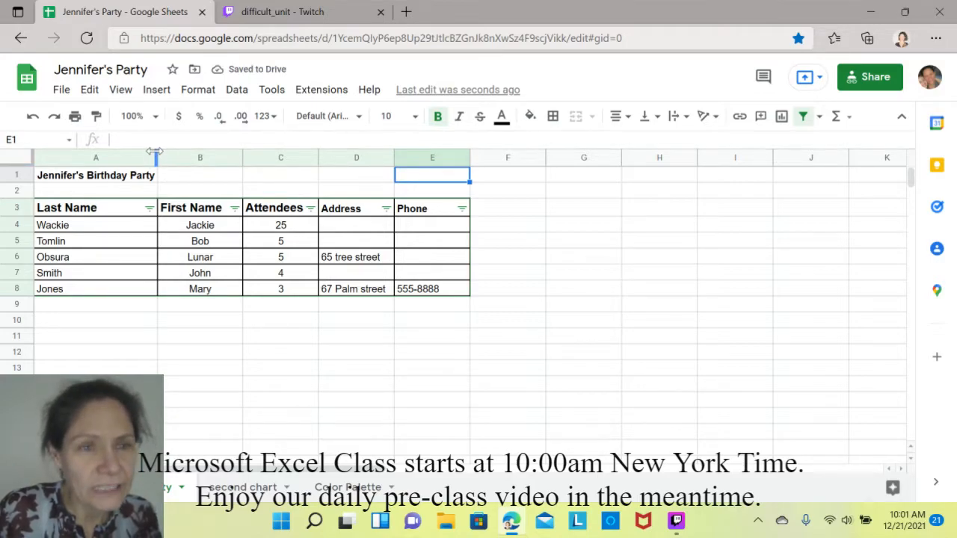
{"action": "left_click", "coordinate": [157, 158]}
{"action": "left_click", "coordinate": [179, 177]}
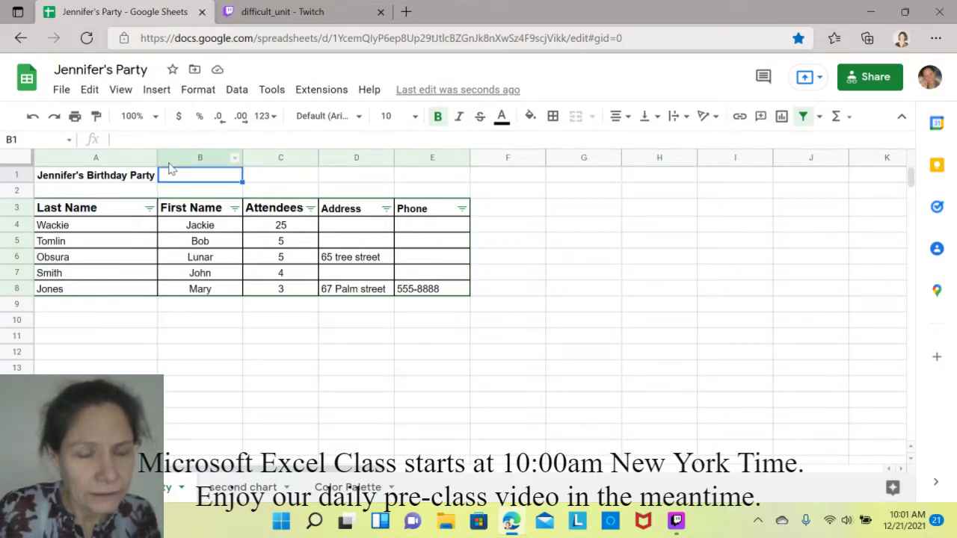
{"action": "left_click_drag", "start_coordinate": [156, 153], "coordinate": [122, 152]}
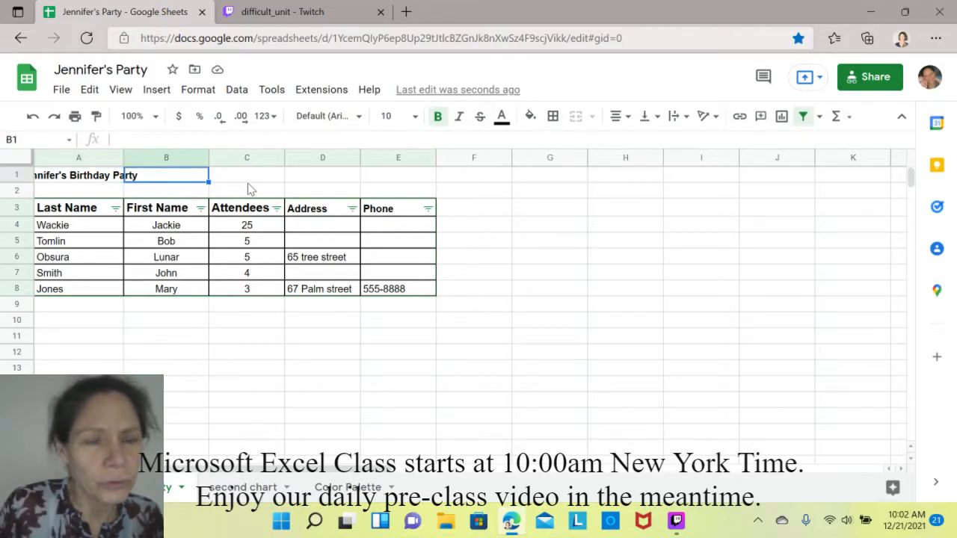
Enter the sample text "regouaer" in cell B1 beside the overflowing title.
{"action": "key", "text": "Right"}
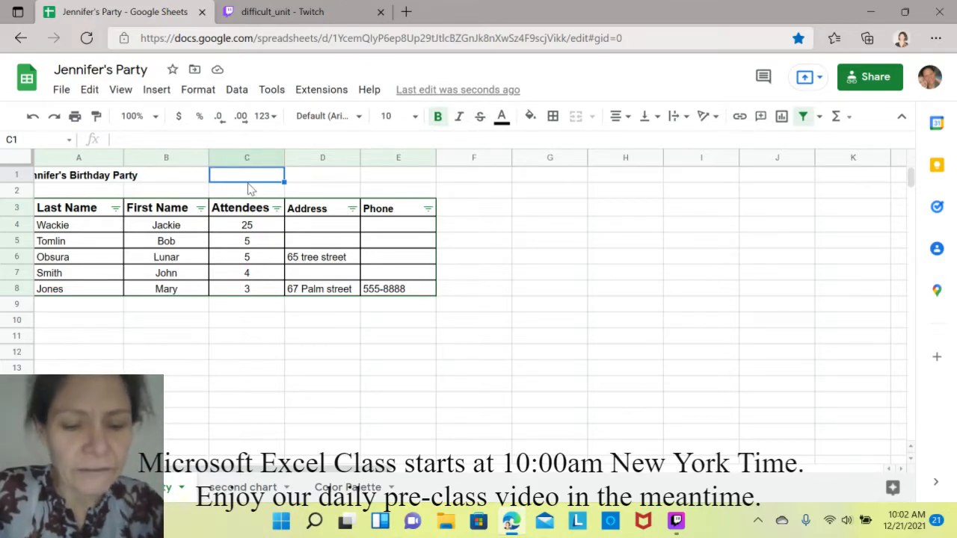
{"action": "key", "text": "Left"}
{"action": "type", "text": "r"}
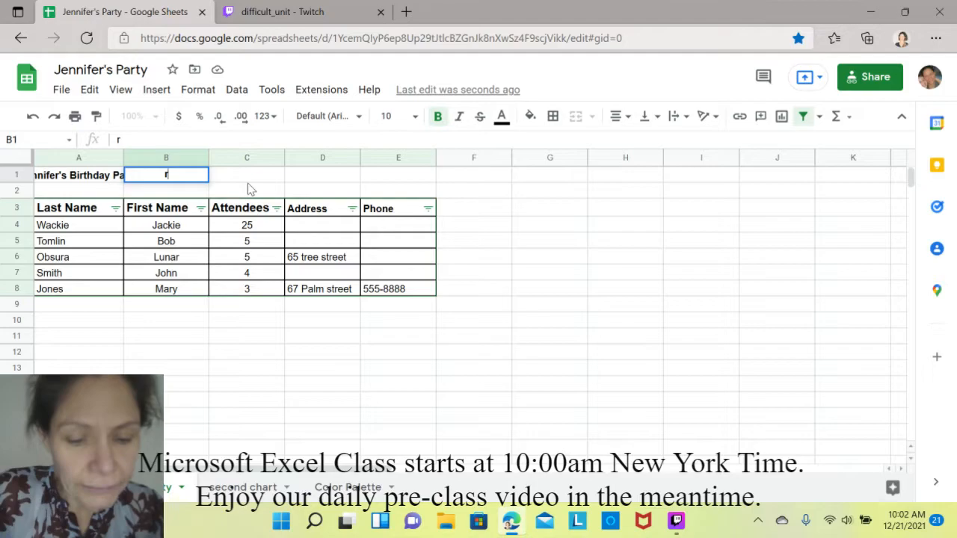
{"action": "type", "text": "egouaer"}
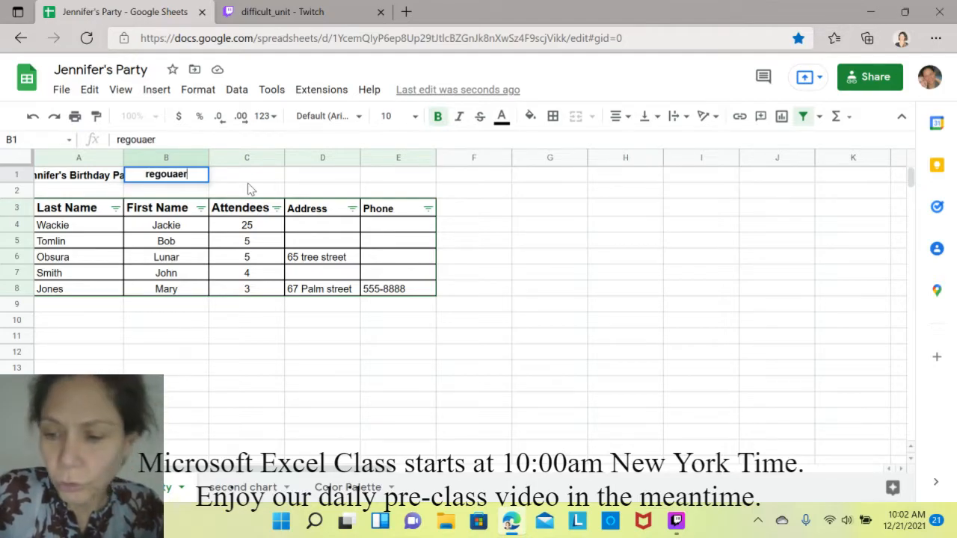
{"action": "key", "text": "Return"}
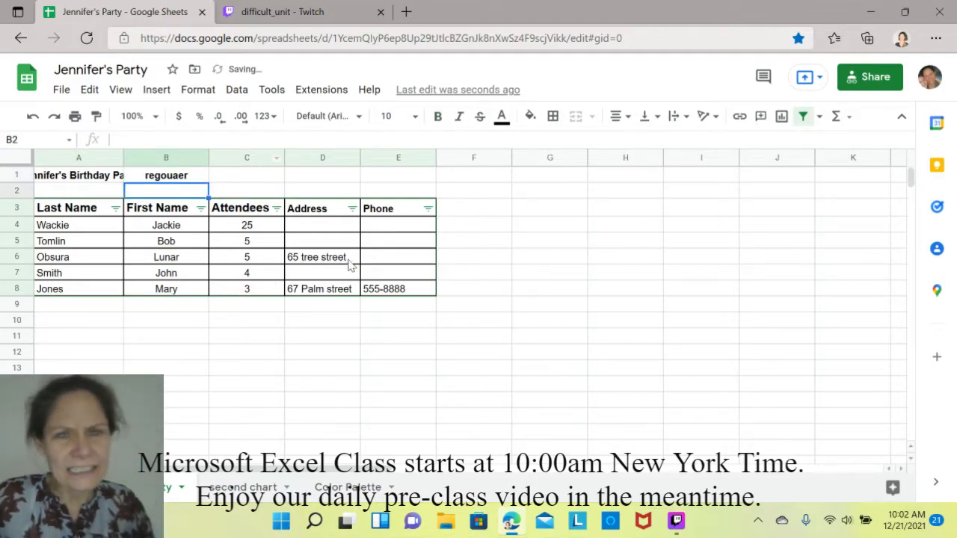
{"action": "left_click", "coordinate": [402, 177]}
{"action": "key", "text": "ctrl+b"}
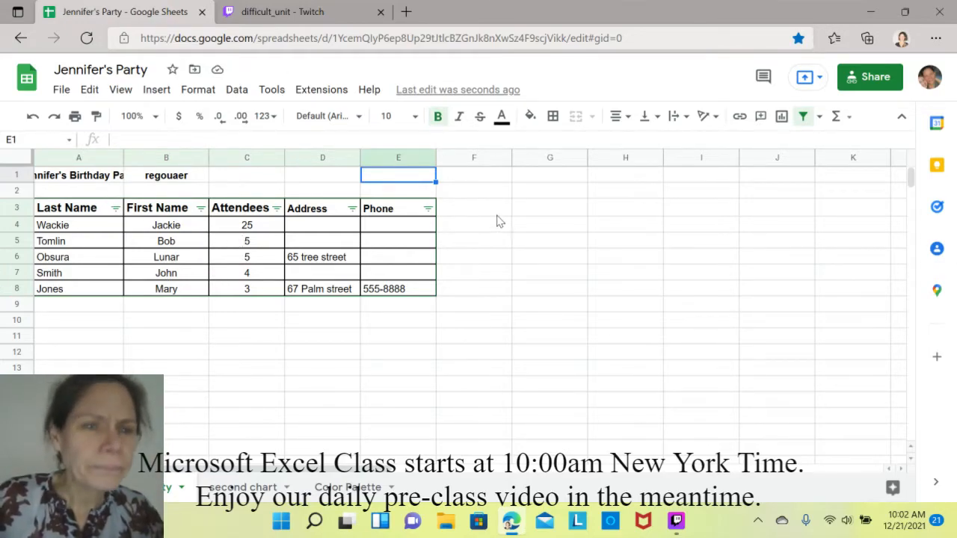
Delete the sample text from cell B1.
{"action": "left_click", "coordinate": [189, 179]}
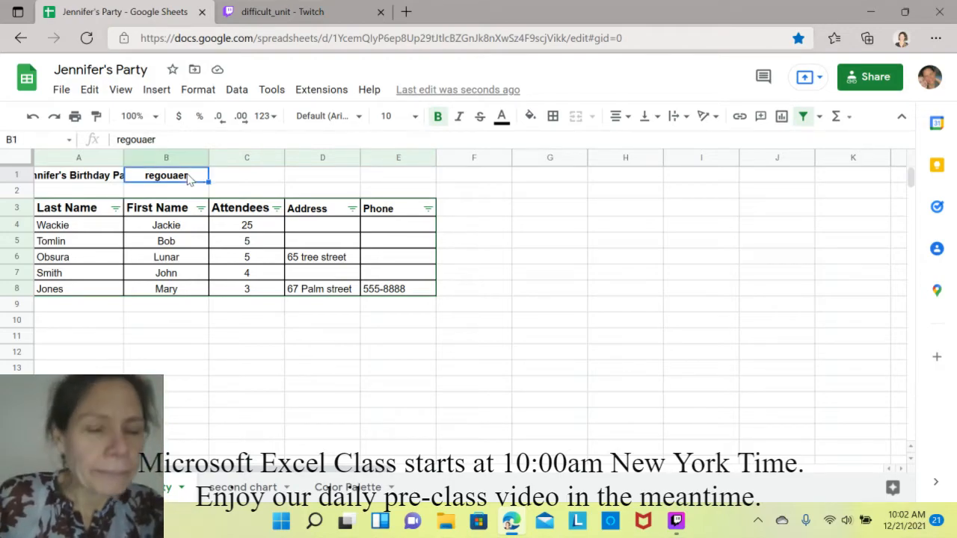
{"action": "key", "text": "Delete"}
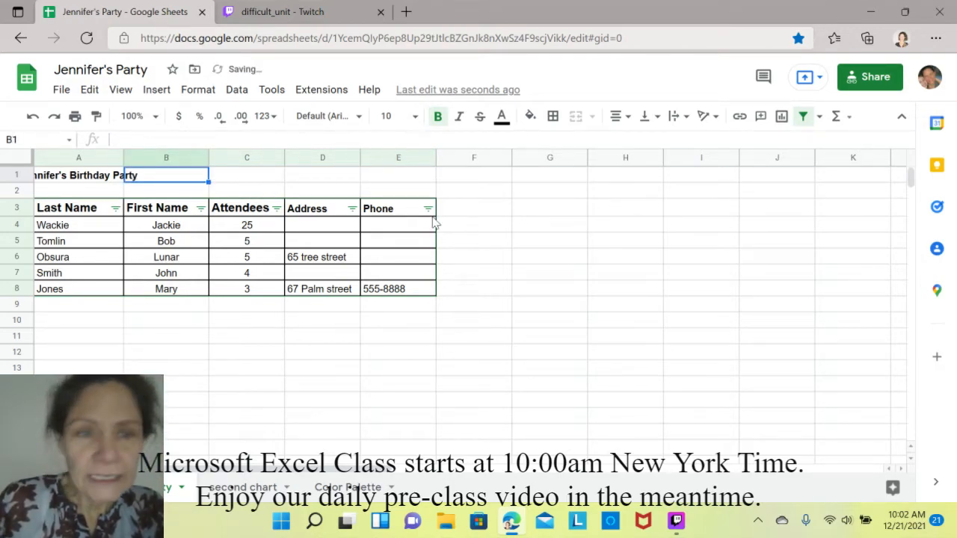
{"action": "left_click", "coordinate": [308, 181]}
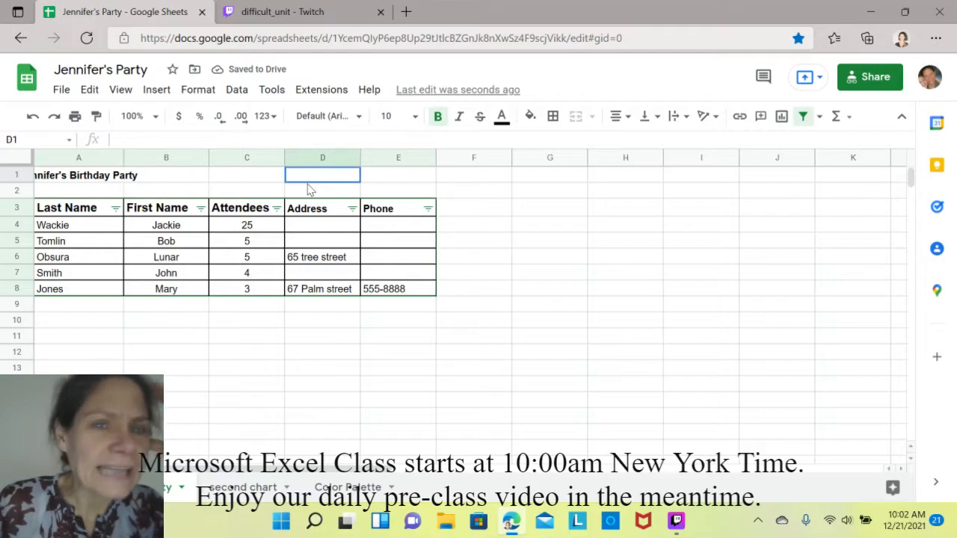
Remove the bold formatting from the title in A1 and set its text wrapping to Wrap.
{"action": "left_click", "coordinate": [86, 177]}
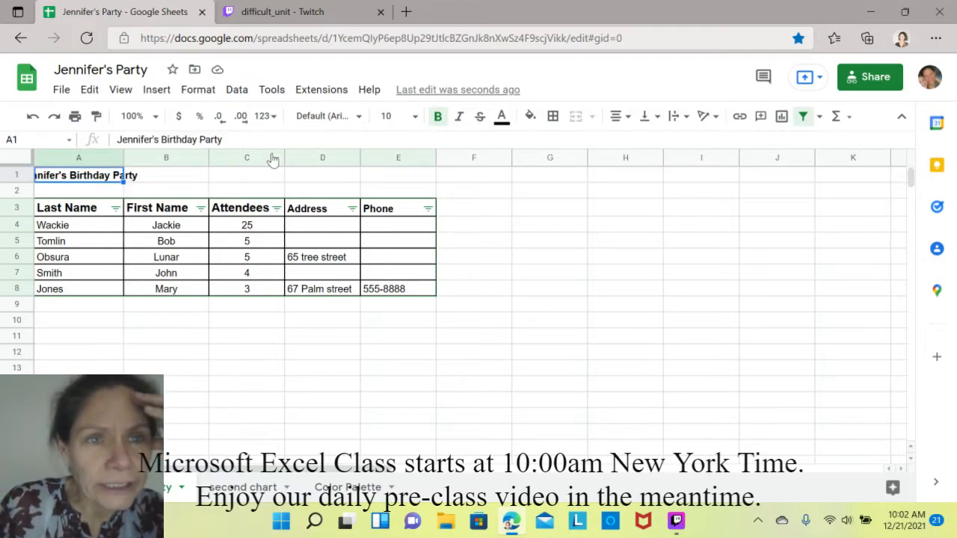
{"action": "left_click", "coordinate": [440, 118]}
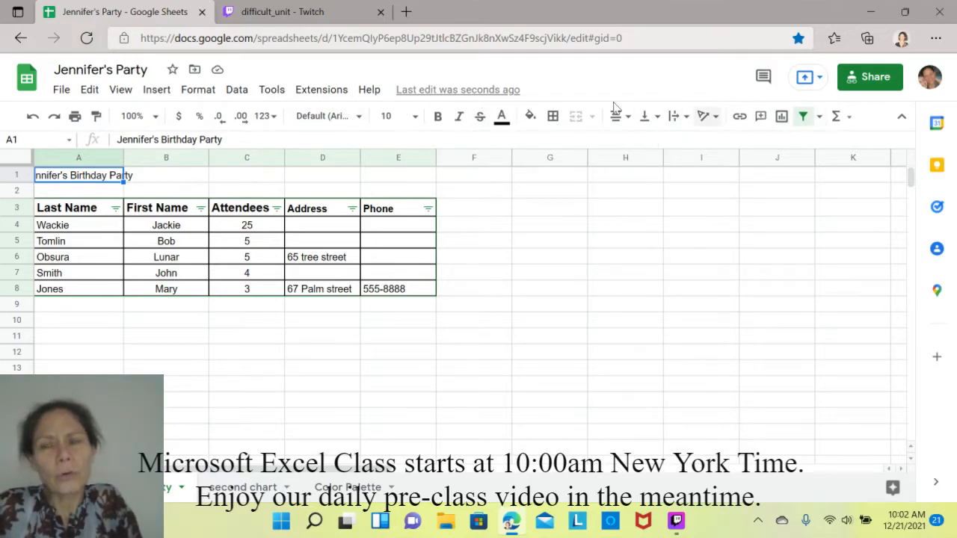
{"action": "left_click", "coordinate": [198, 90]}
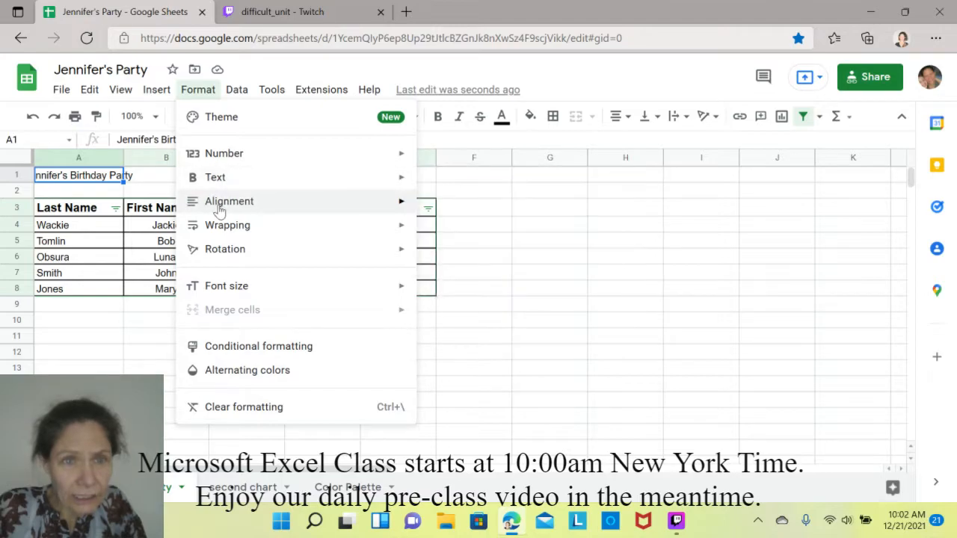
{"action": "mouse_move", "coordinate": [226, 230]}
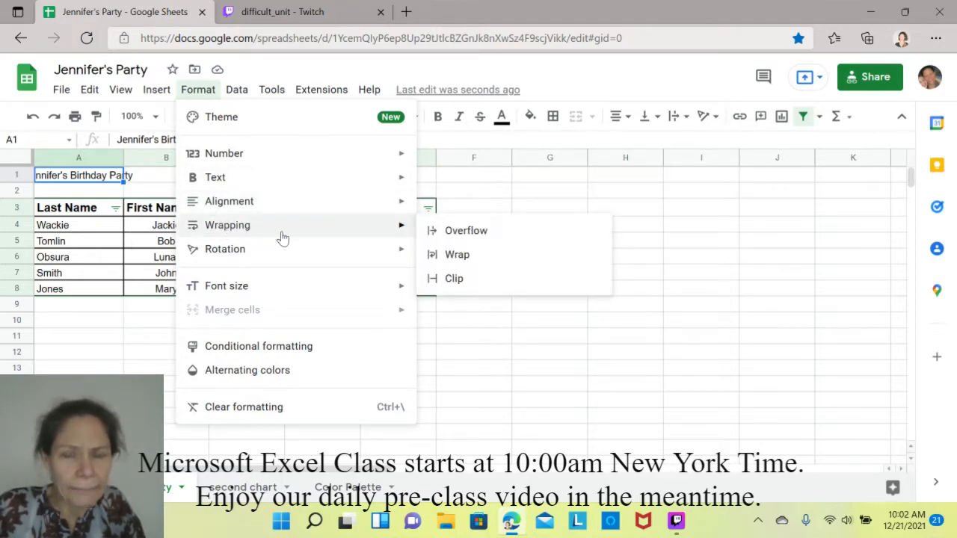
{"action": "left_click", "coordinate": [457, 258]}
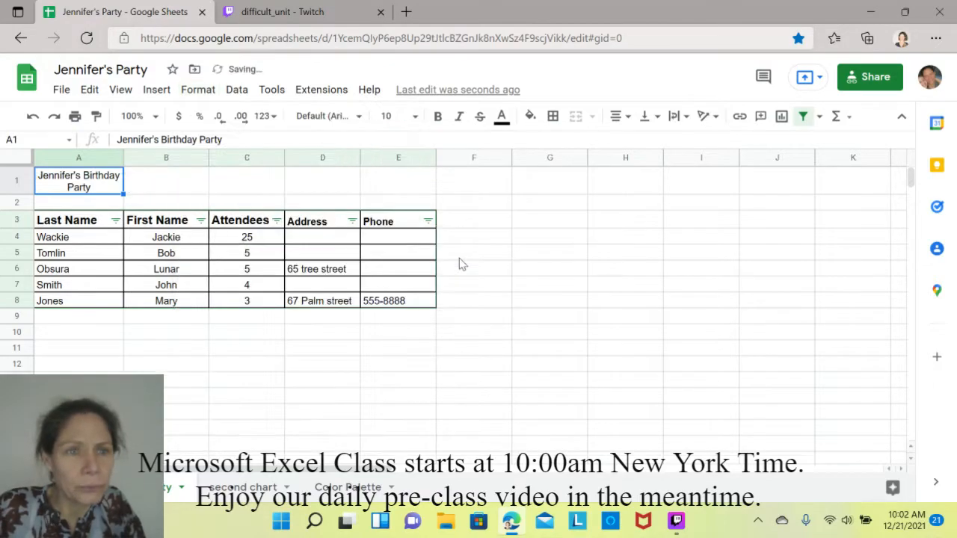
Increase the height of row 1 so the wrapped title has extra space above it.
{"action": "left_click", "coordinate": [220, 192]}
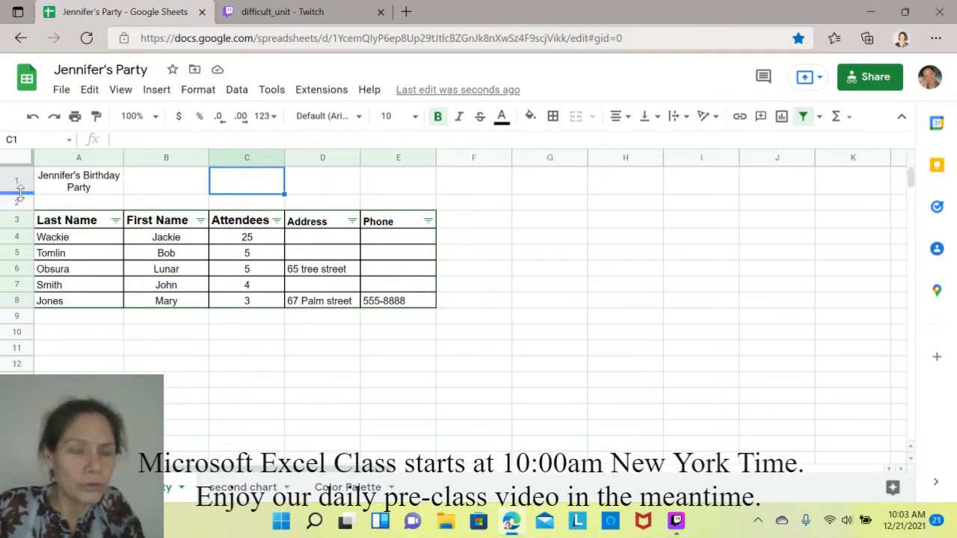
{"action": "left_click_drag", "start_coordinate": [19, 193], "coordinate": [18, 195]}
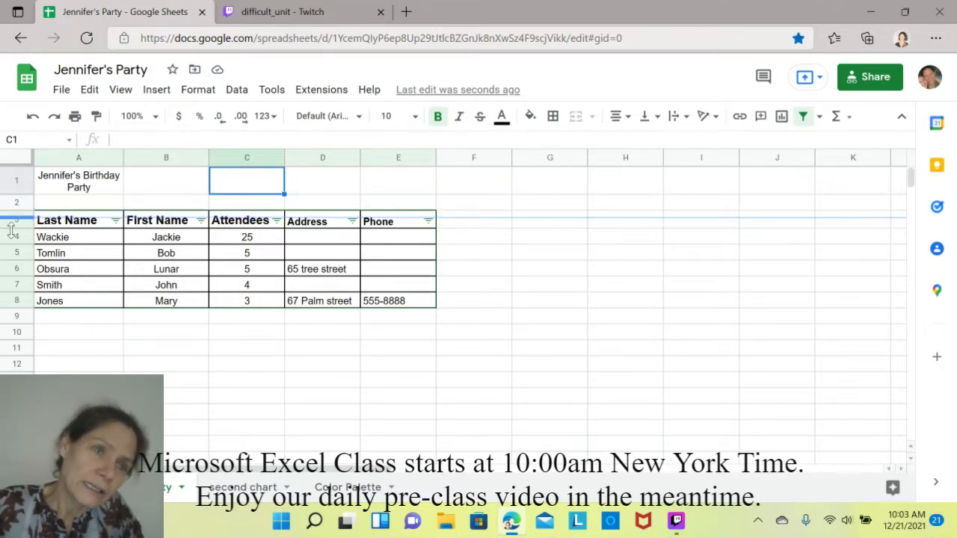
{"action": "left_click_drag", "start_coordinate": [11, 243], "coordinate": [22, 214]}
{"action": "left_click", "coordinate": [13, 255]}
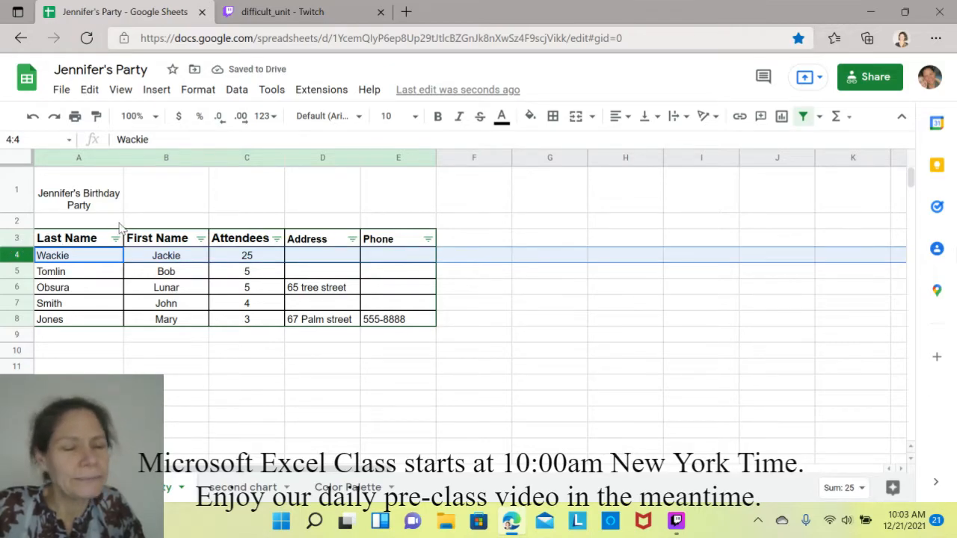
Reduce the height of row 1 until it just fits both lines of the wrapped title.
{"action": "left_click", "coordinate": [166, 212]}
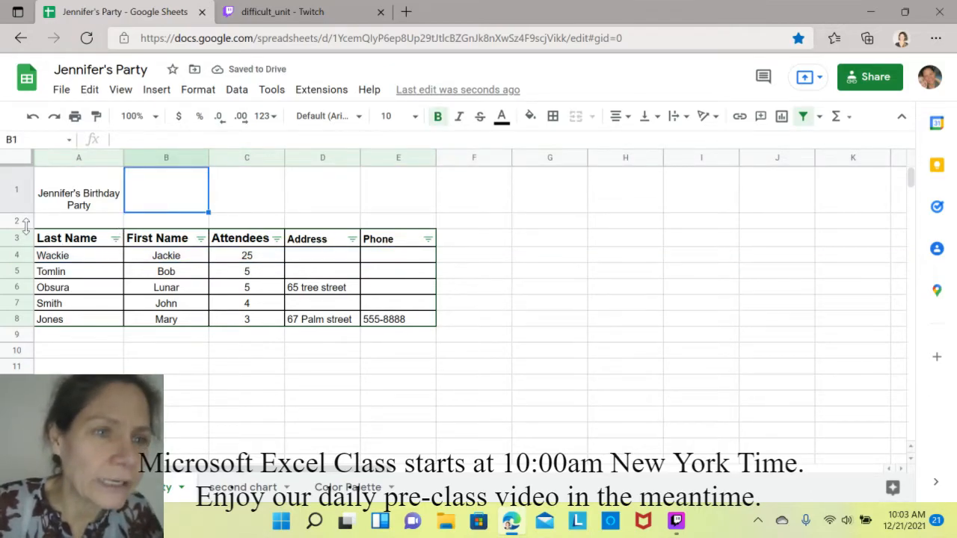
{"action": "left_click", "coordinate": [27, 193]}
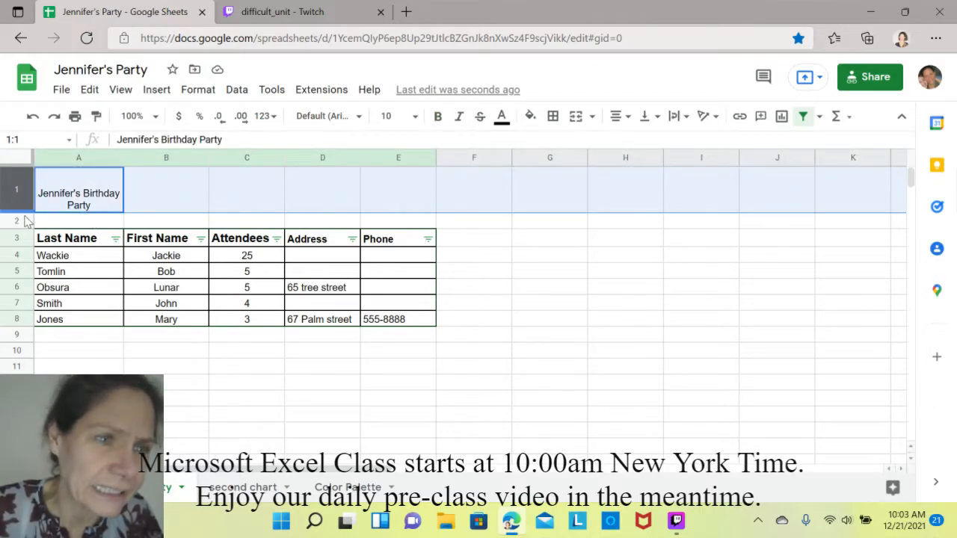
{"action": "left_click_drag", "start_coordinate": [25, 209], "coordinate": [30, 187]}
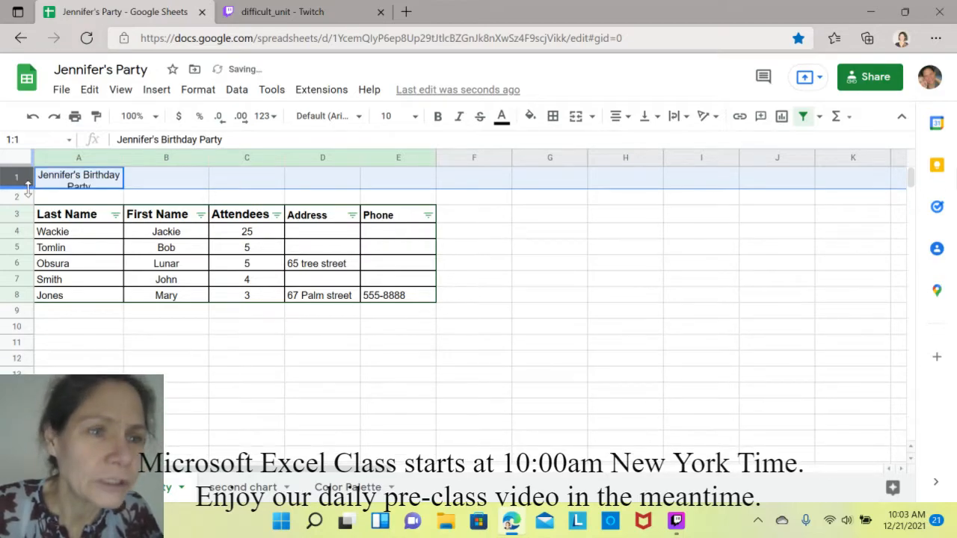
{"action": "left_click", "coordinate": [14, 192]}
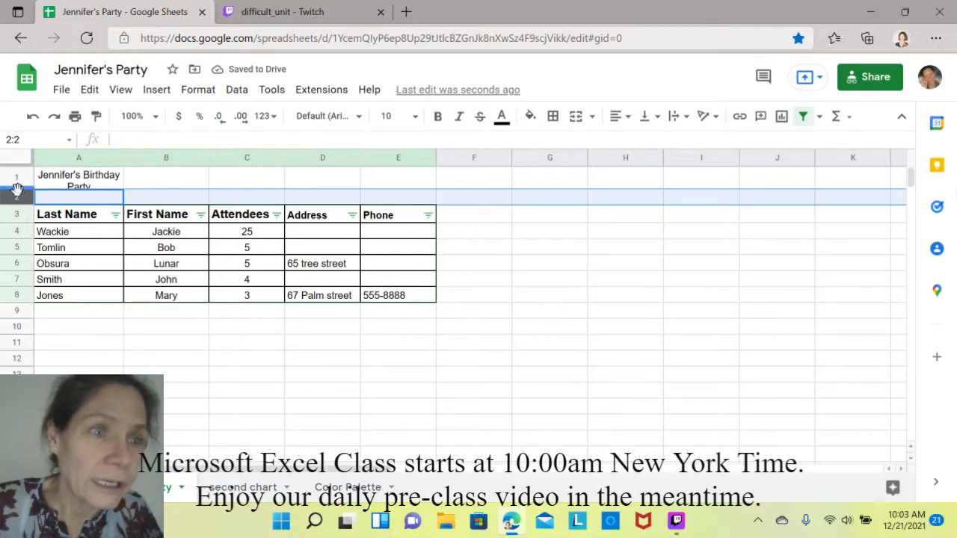
{"action": "left_click_drag", "start_coordinate": [21, 186], "coordinate": [16, 196]}
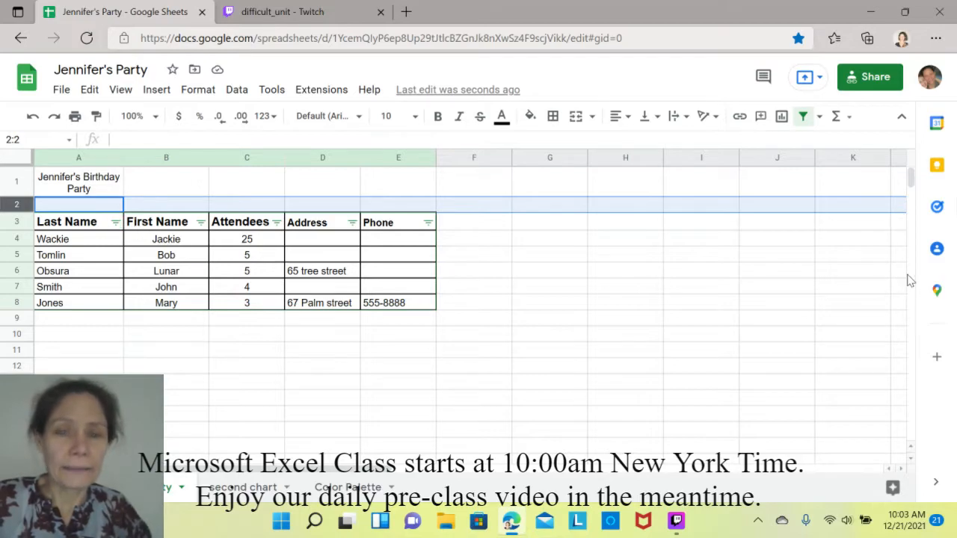
Set the title in A1 to Overflow text wrapping and reduce row 1 to a single line's height.
{"action": "left_click", "coordinate": [376, 191]}
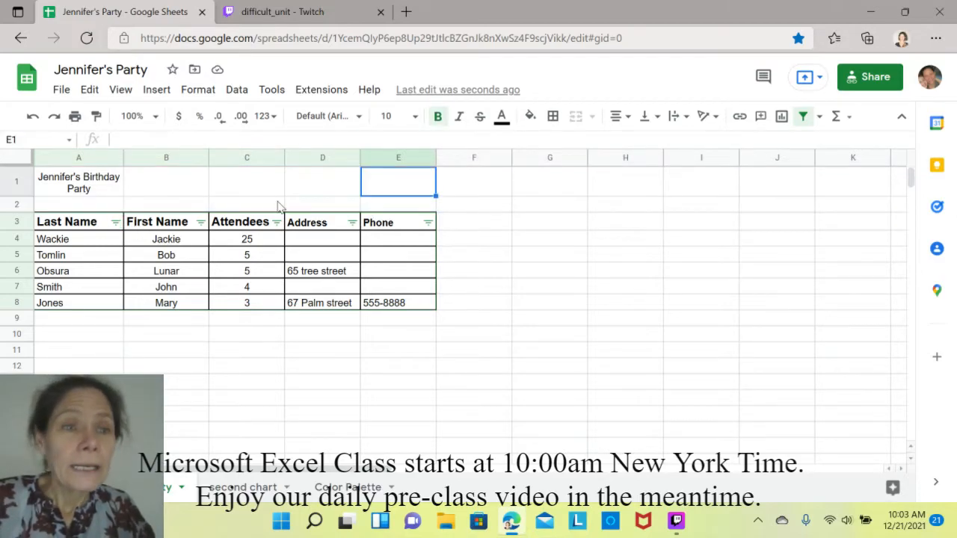
{"action": "left_click", "coordinate": [113, 179]}
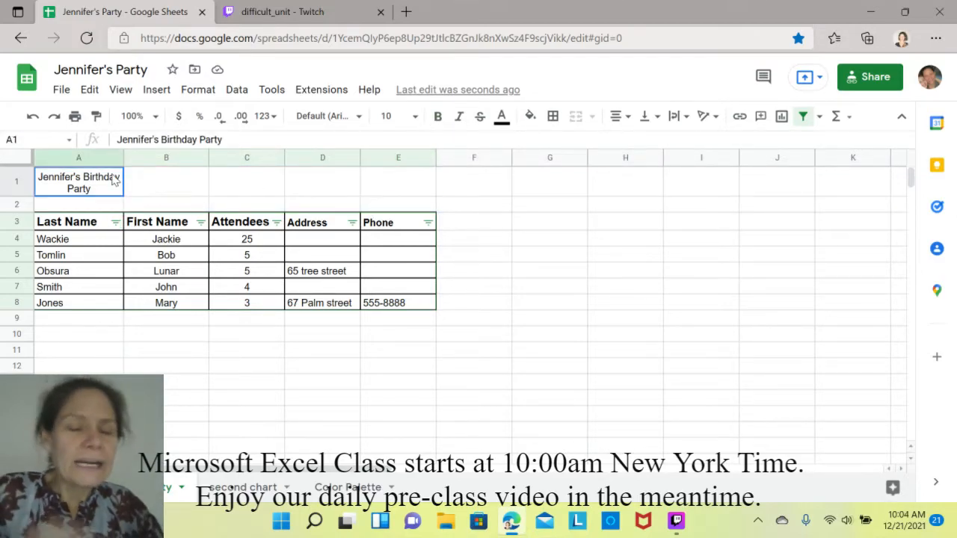
{"action": "left_click", "coordinate": [243, 193]}
{"action": "left_click", "coordinate": [107, 184]}
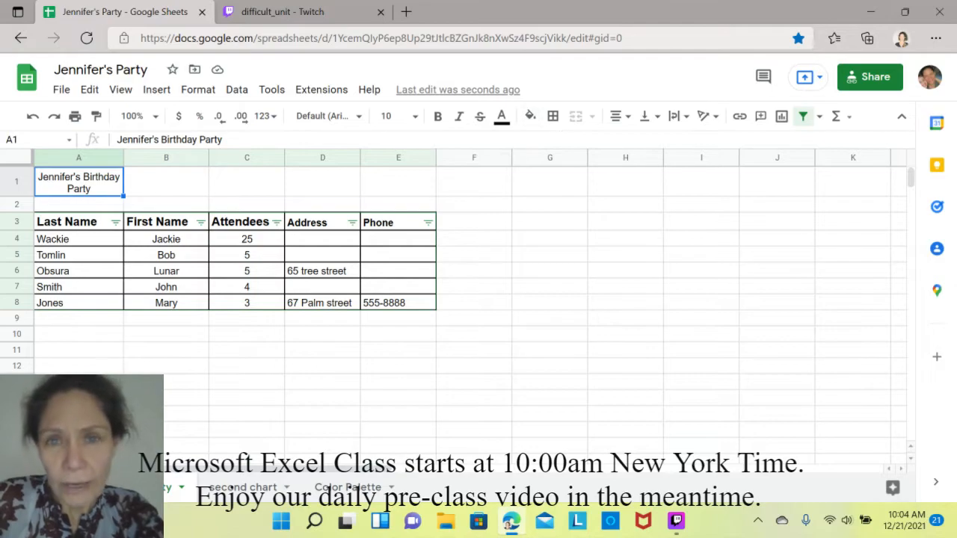
{"action": "left_click", "coordinate": [675, 118]}
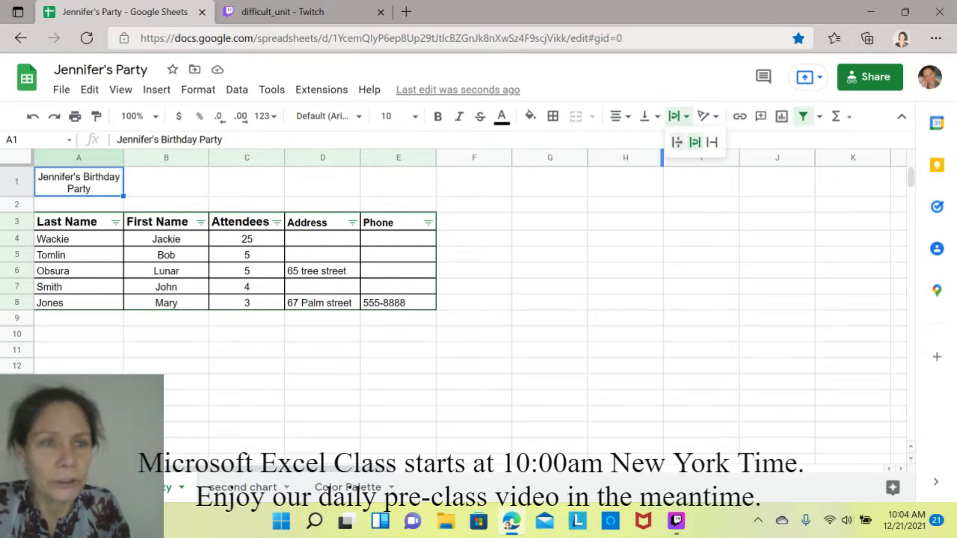
{"action": "left_click", "coordinate": [677, 142]}
{"action": "left_click", "coordinate": [592, 228]}
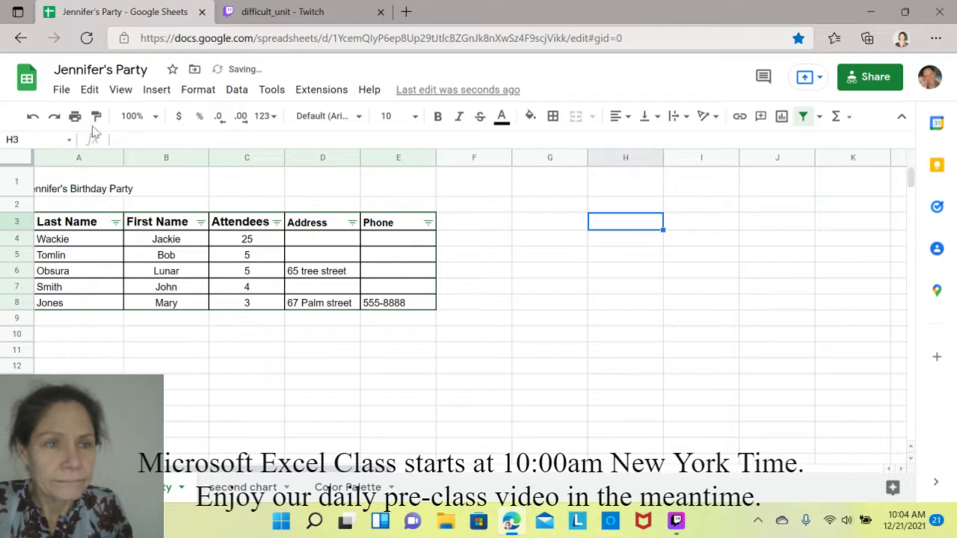
{"action": "left_click", "coordinate": [68, 180]}
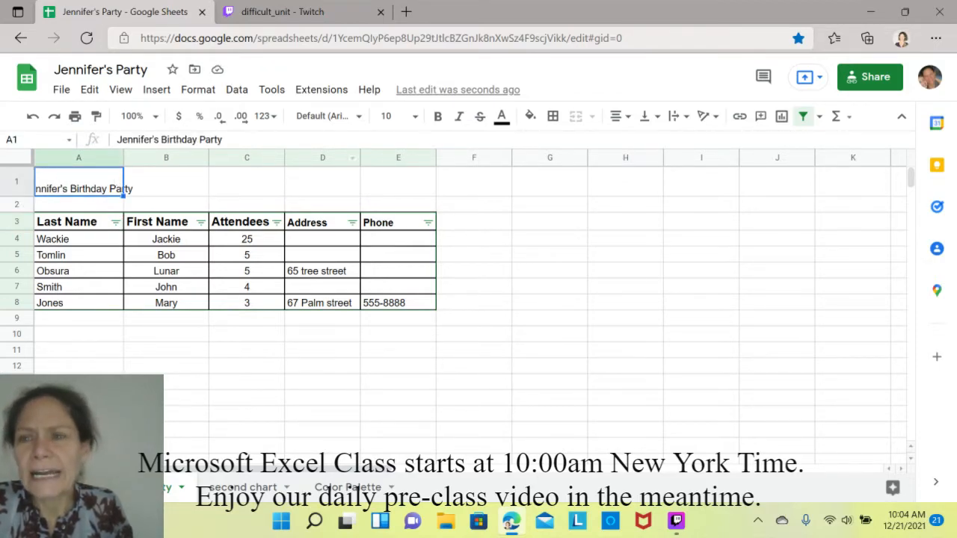
{"action": "left_click_drag", "start_coordinate": [16, 196], "coordinate": [17, 184]}
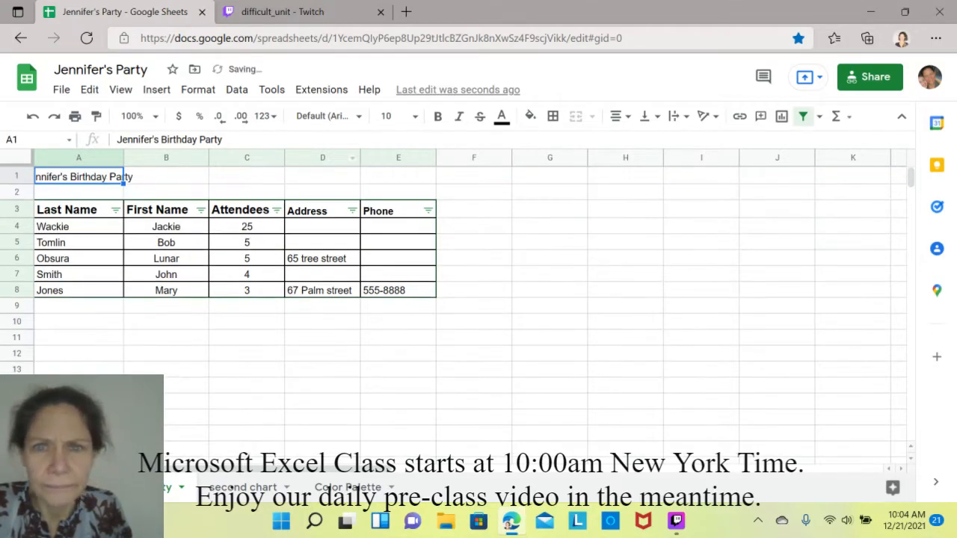
Left-align the overflowing title in cell A1.
{"action": "left_click", "coordinate": [619, 117]}
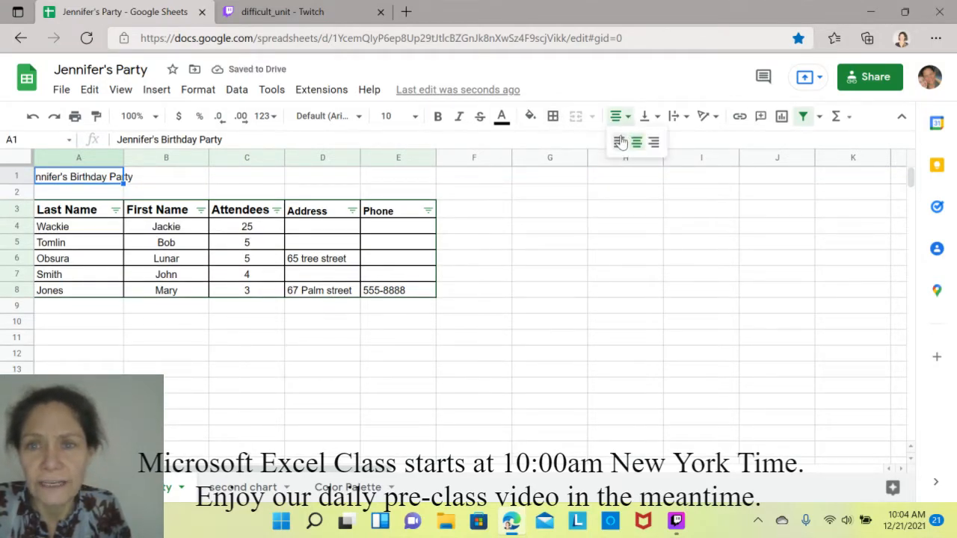
{"action": "left_click", "coordinate": [619, 142]}
{"action": "left_click", "coordinate": [641, 323]}
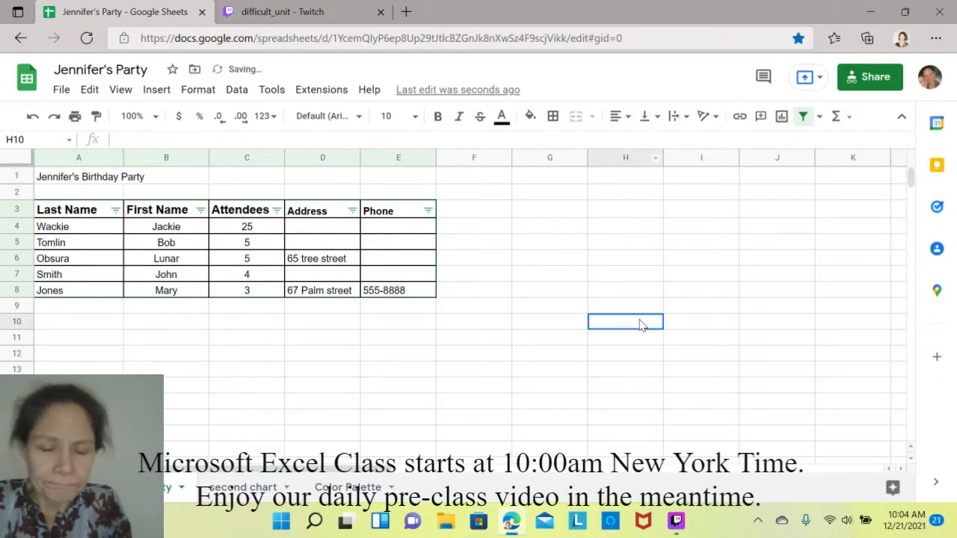
Merge cells A1 through E1 so the title spans the full width of the table.
{"action": "left_click", "coordinate": [68, 181]}
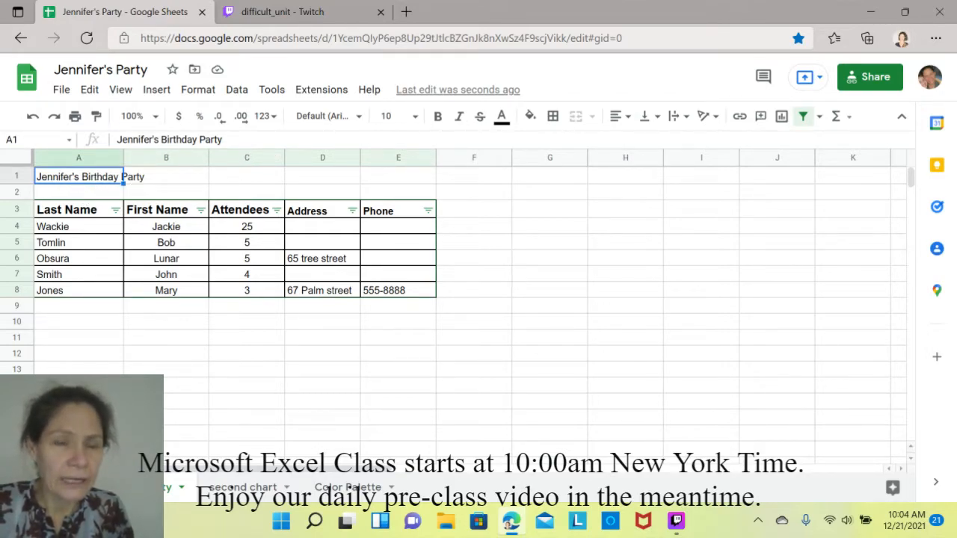
{"action": "left_click_drag", "start_coordinate": [223, 139], "coordinate": [138, 139]}
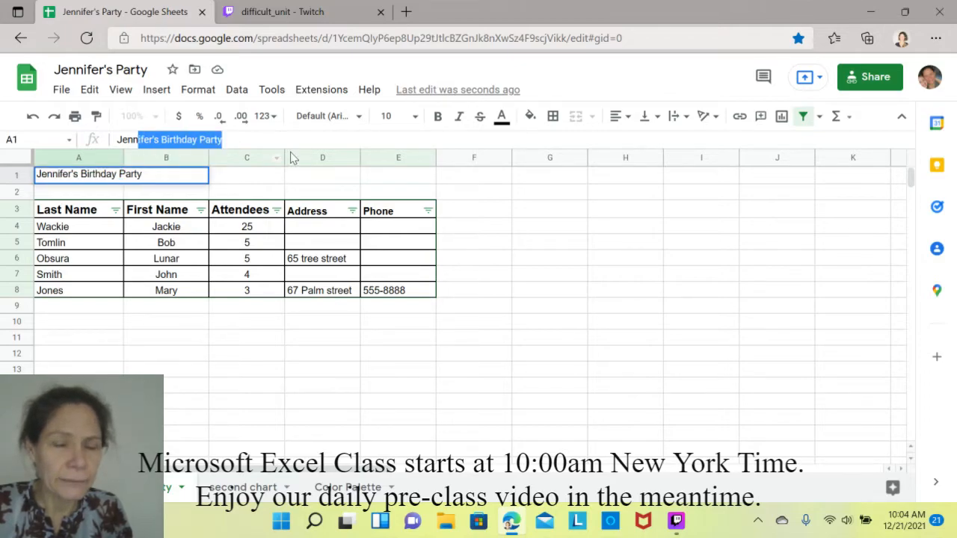
{"action": "left_click", "coordinate": [256, 181]}
{"action": "left_click", "coordinate": [87, 181]}
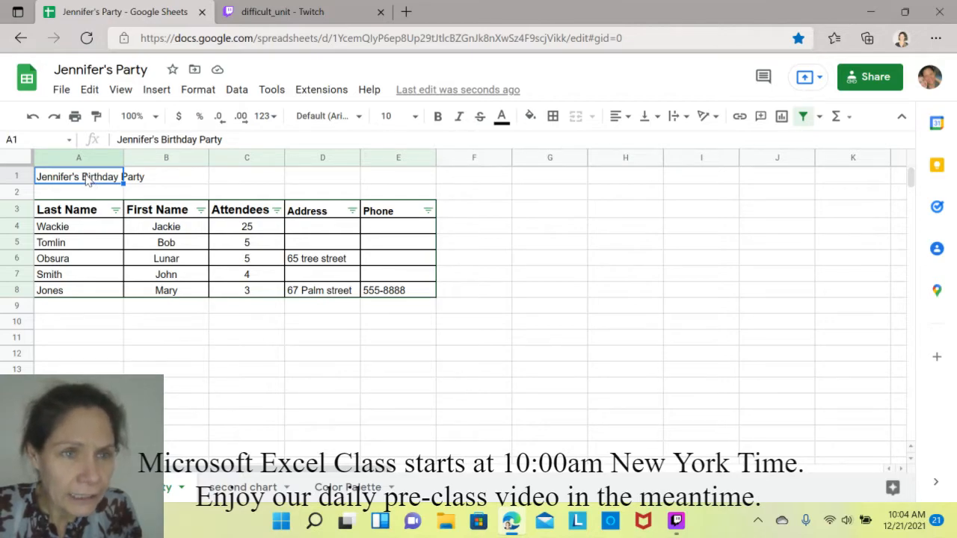
{"action": "left_click_drag", "start_coordinate": [103, 183], "coordinate": [408, 190]}
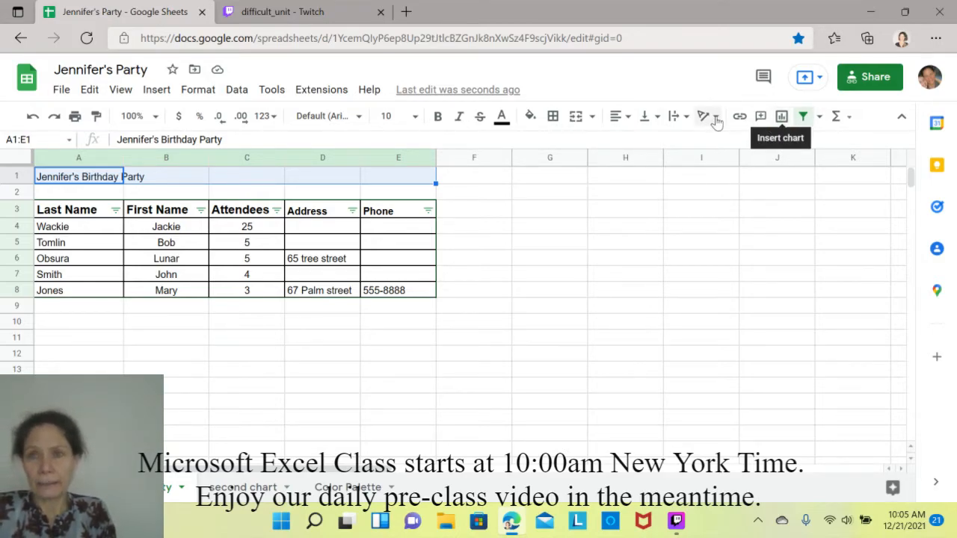
{"action": "left_click", "coordinate": [577, 117]}
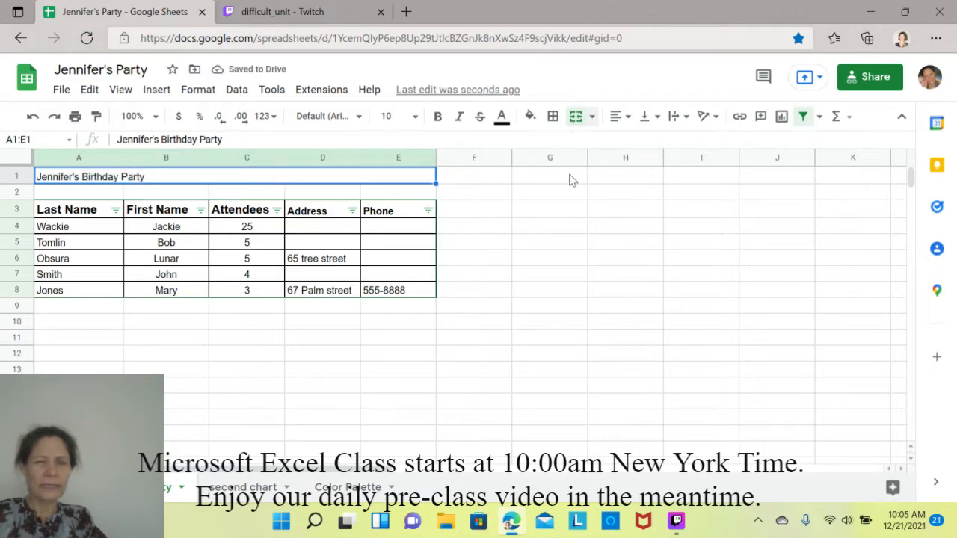
Center the title horizontally in the merged cell A1:E1 and make it bold.
{"action": "left_click", "coordinate": [623, 120]}
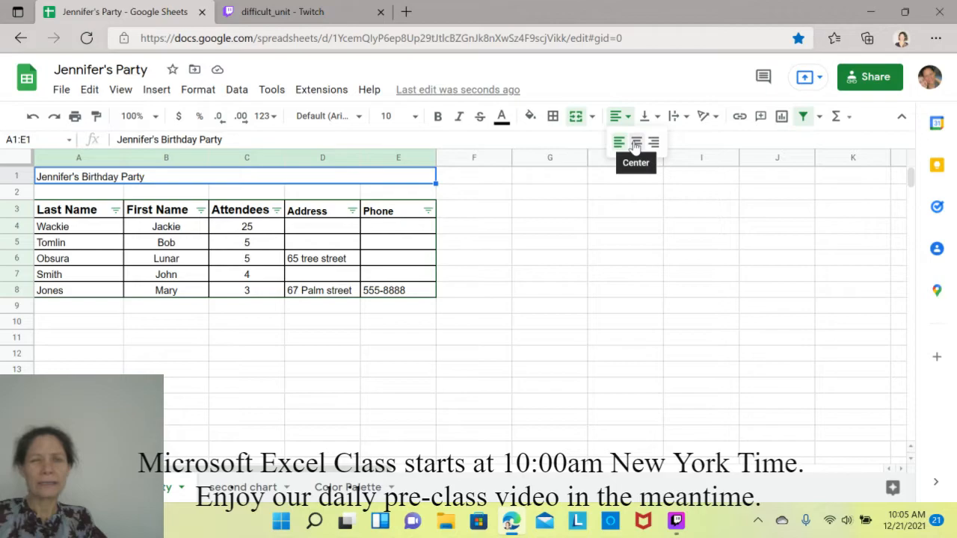
{"action": "left_click", "coordinate": [636, 142]}
{"action": "left_click", "coordinate": [618, 222]}
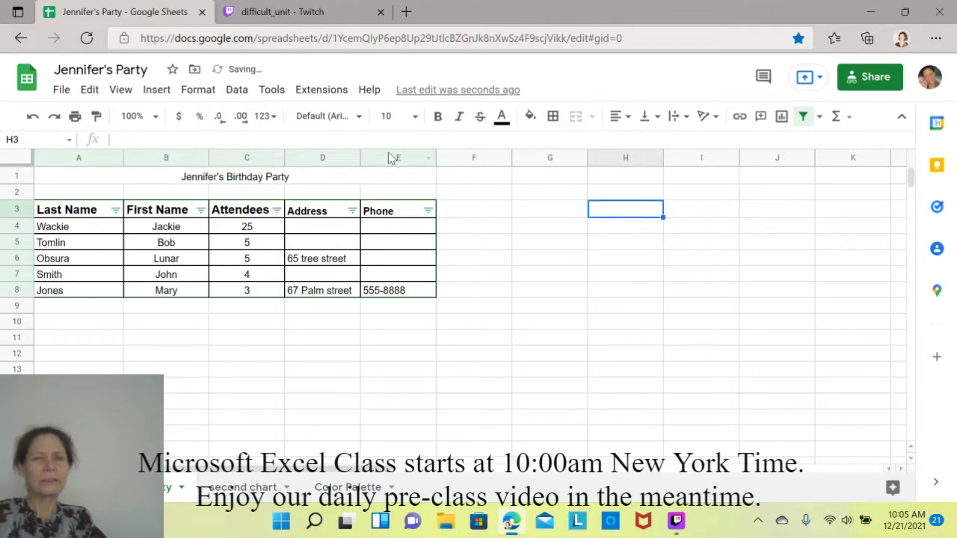
{"action": "left_click", "coordinate": [297, 184]}
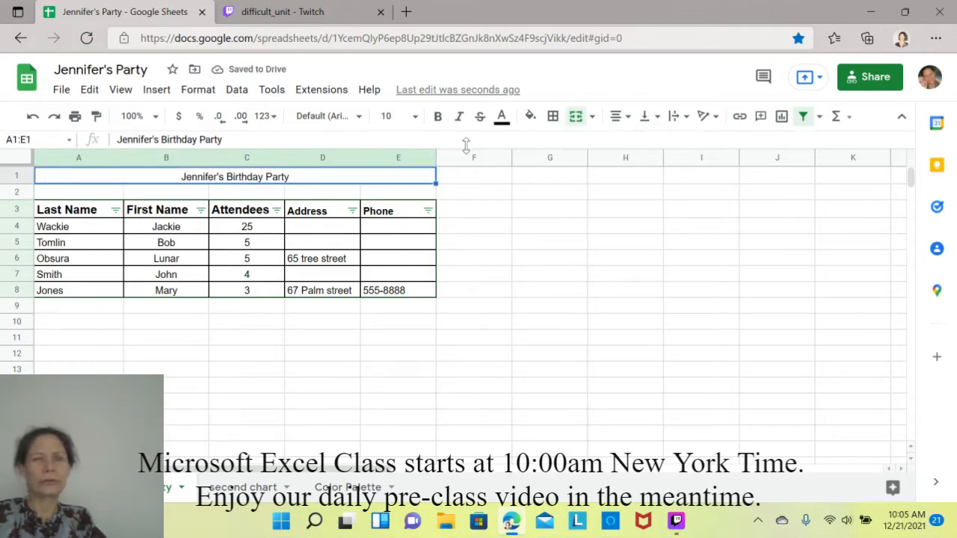
{"action": "left_click", "coordinate": [438, 117]}
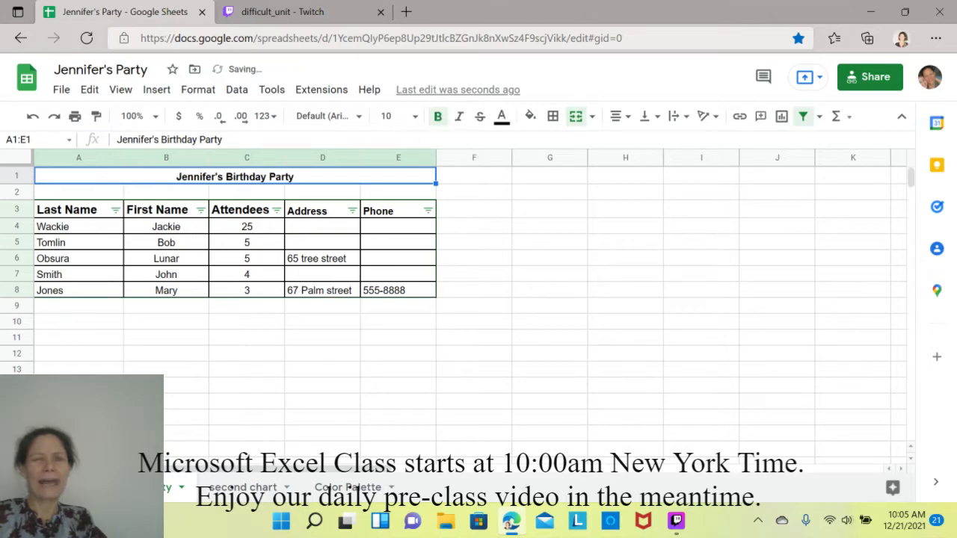
Apply strikethrough to the merged title and remove it again.
{"action": "left_click", "coordinate": [482, 118]}
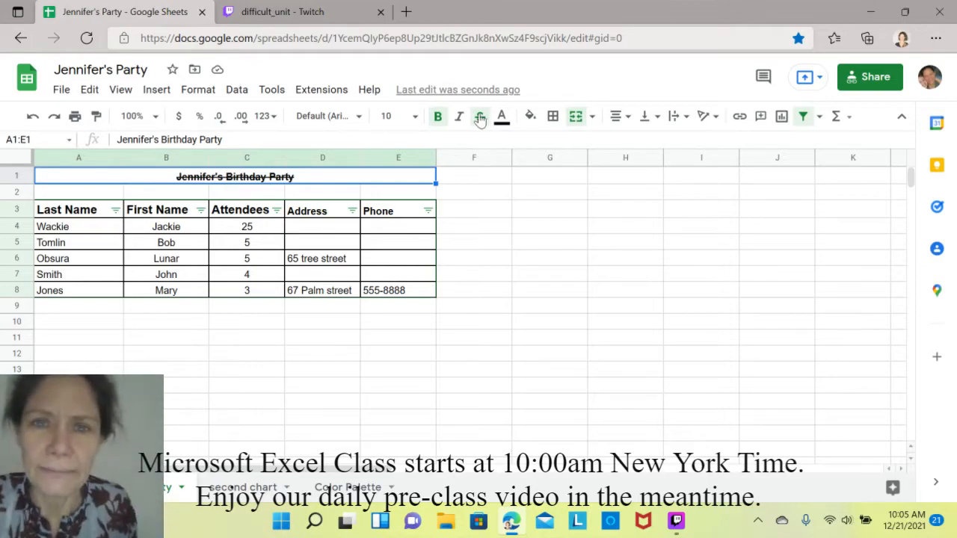
{"action": "left_click", "coordinate": [479, 122]}
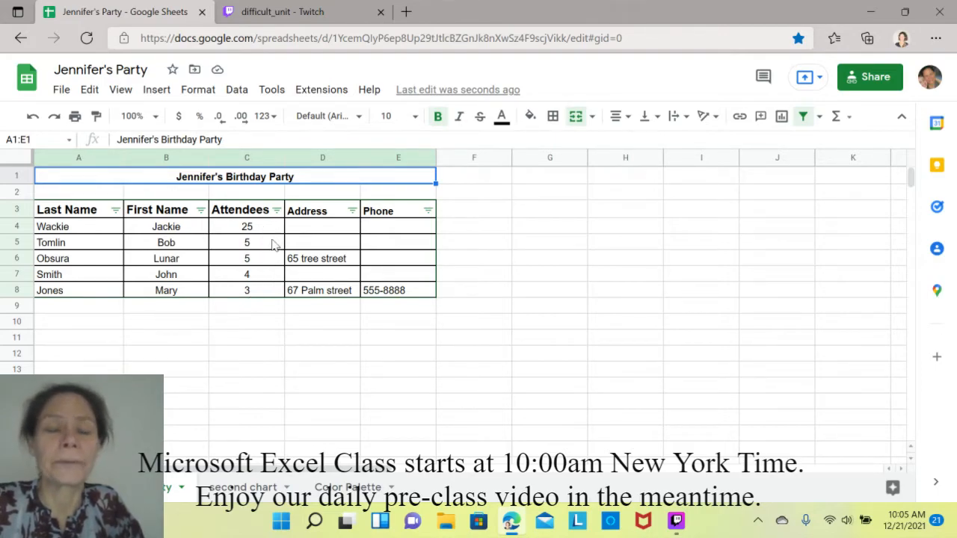
Sort the guest table by the Last Name column from A to Z.
{"action": "left_click", "coordinate": [115, 211]}
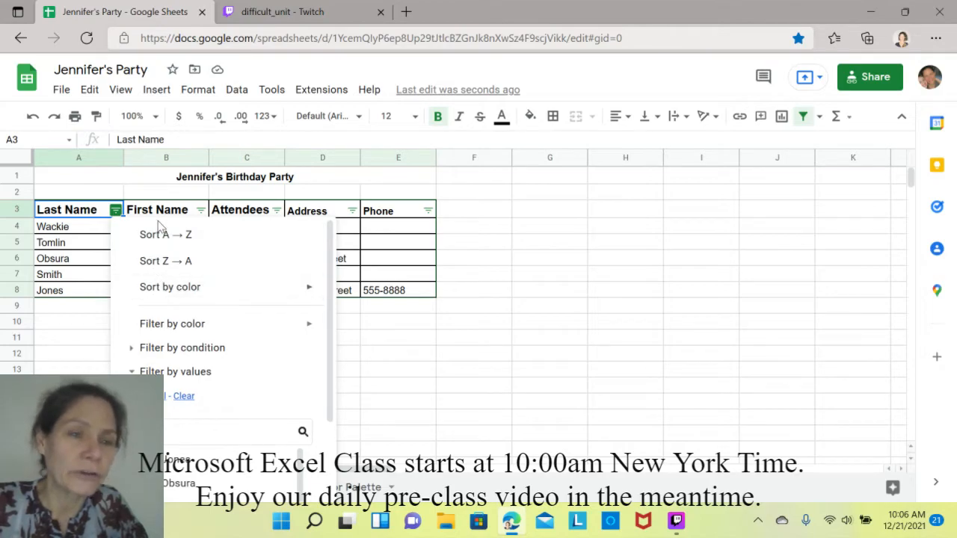
{"action": "left_click", "coordinate": [159, 236]}
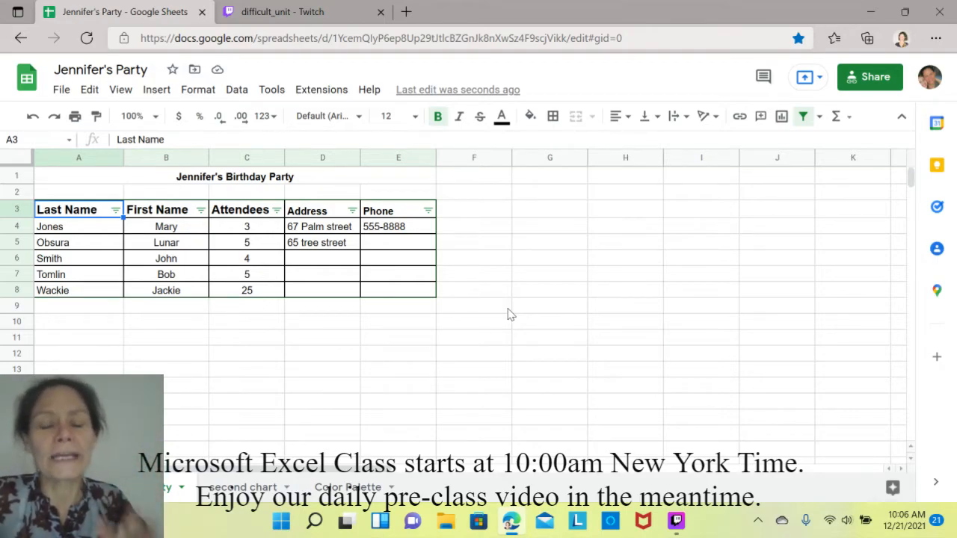
Enter the guest's street address in cell D7 and widen column D to fit it.
{"action": "left_click", "coordinate": [327, 277]}
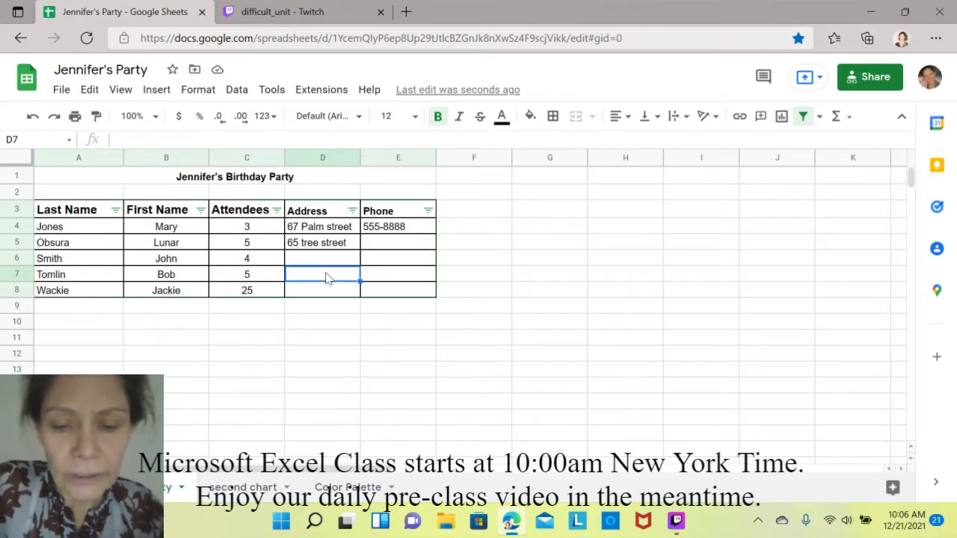
{"action": "type", "text": "76 in"}
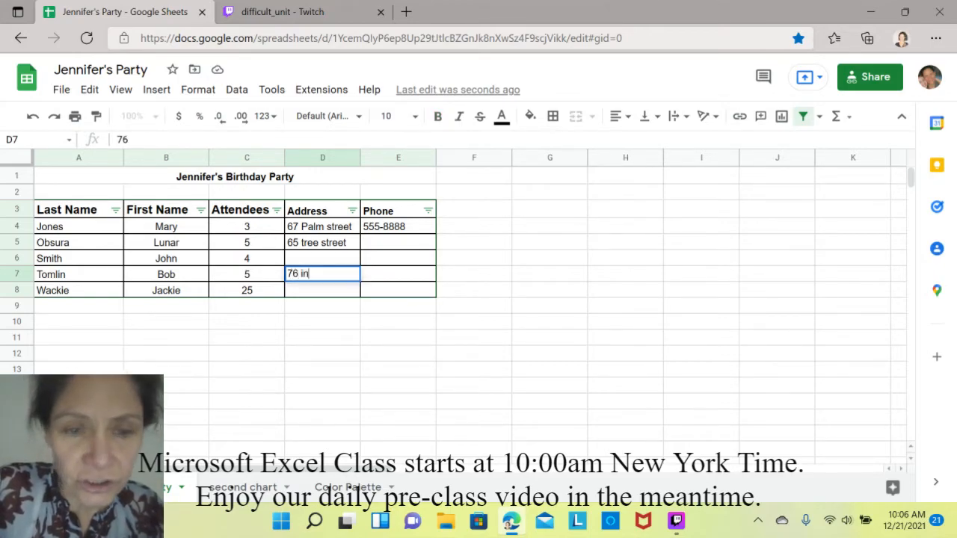
{"action": "type", "text": "for"}
{"action": "key", "text": "BackSpace"}
{"action": "key", "text": "BackSpace"}
{"action": "key", "text": "BackSpace"}
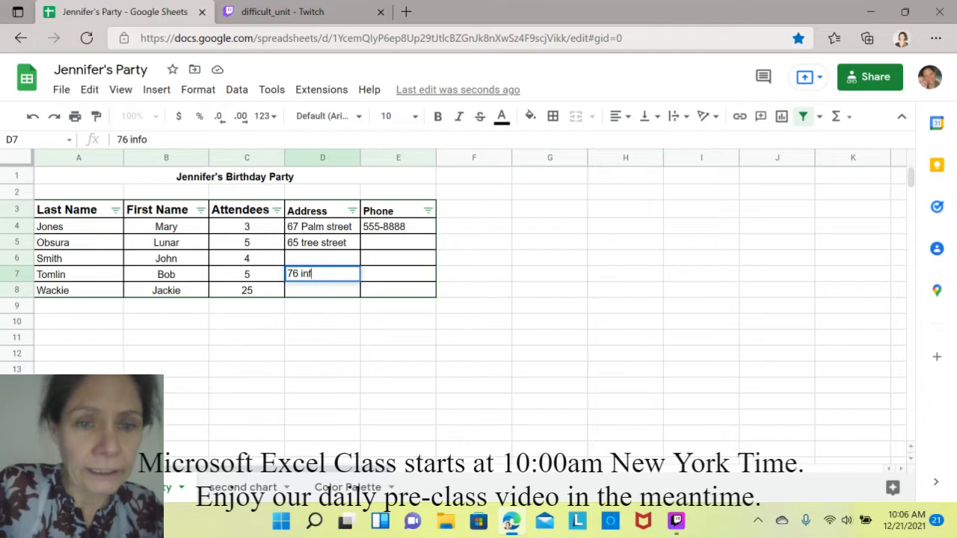
{"action": "type", "text": "ormation"}
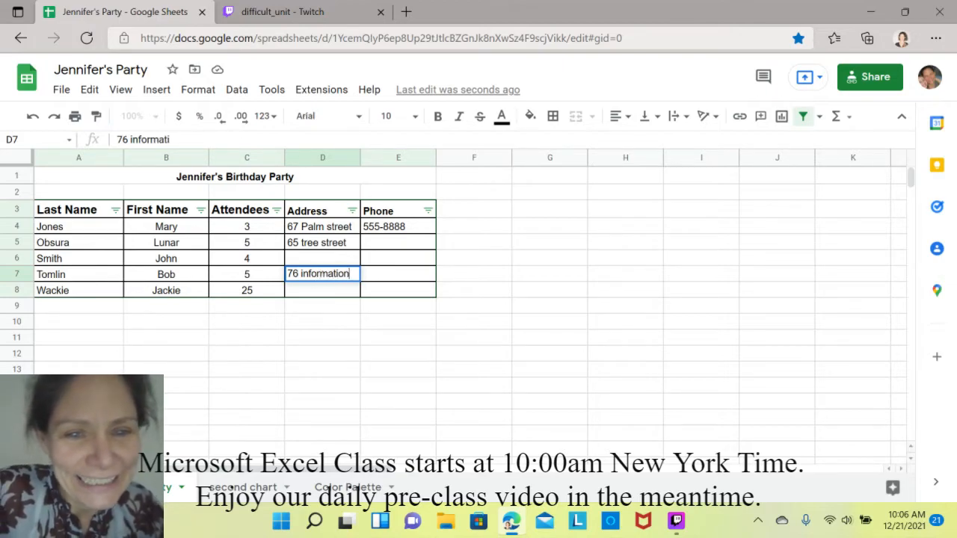
{"action": "type", "text": " stre"}
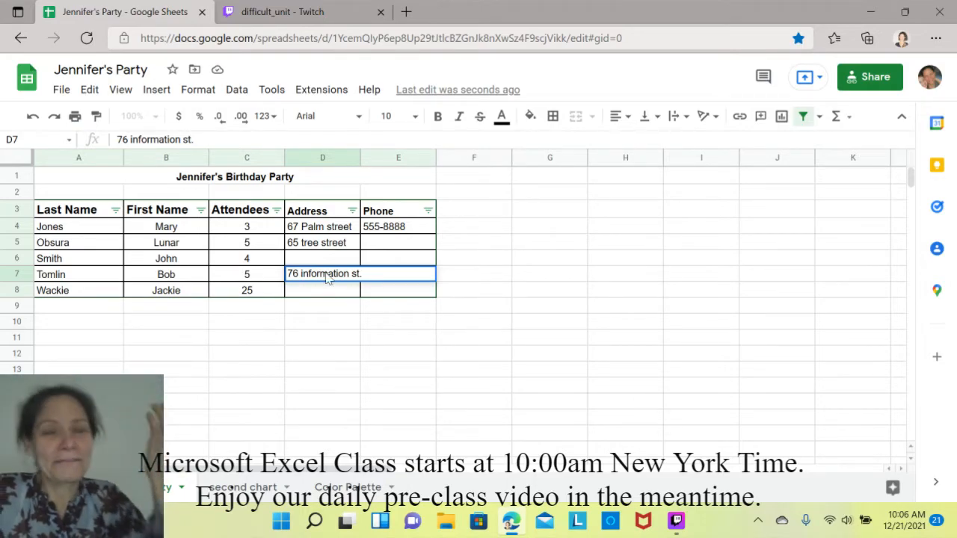
{"action": "key", "text": "Return"}
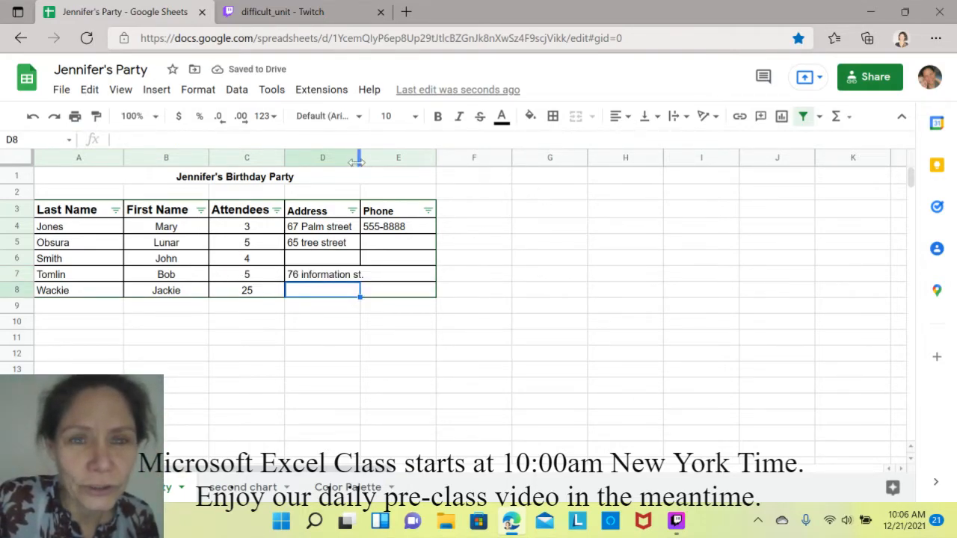
{"action": "left_click_drag", "start_coordinate": [360, 151], "coordinate": [371, 152]}
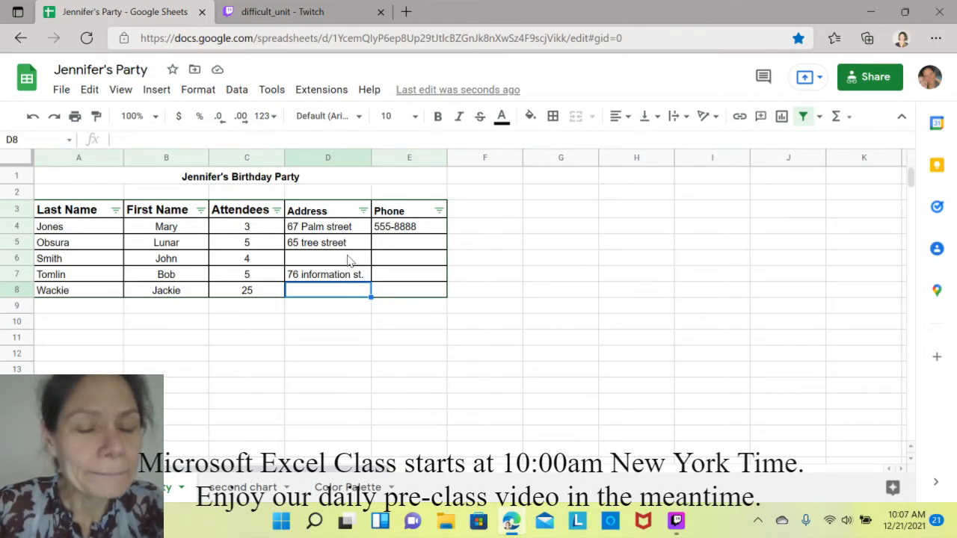
Enter the guest's phone number in cell E6 of the Phone column.
{"action": "left_click", "coordinate": [404, 258]}
{"action": "type", "text": "555"}
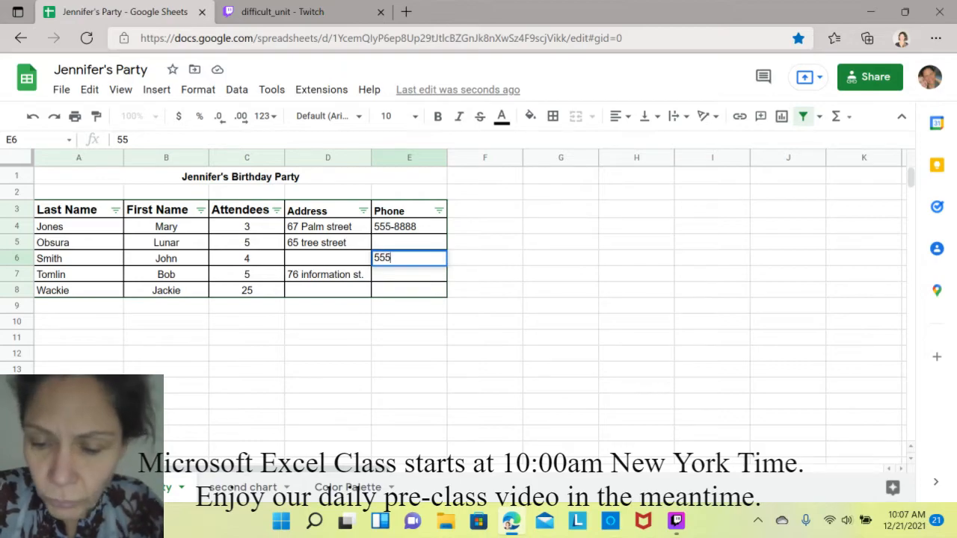
{"action": "type", "text": "-1234"}
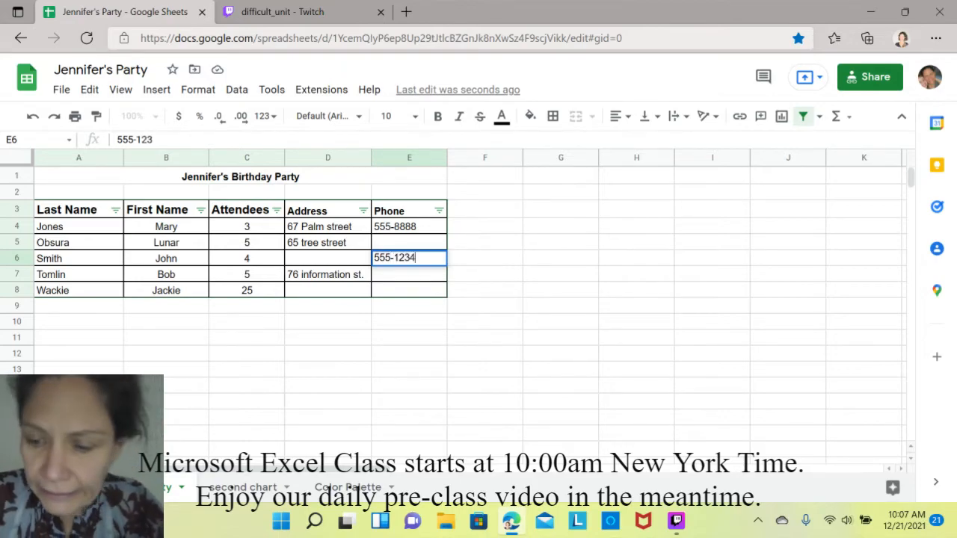
{"action": "key", "text": "Return"}
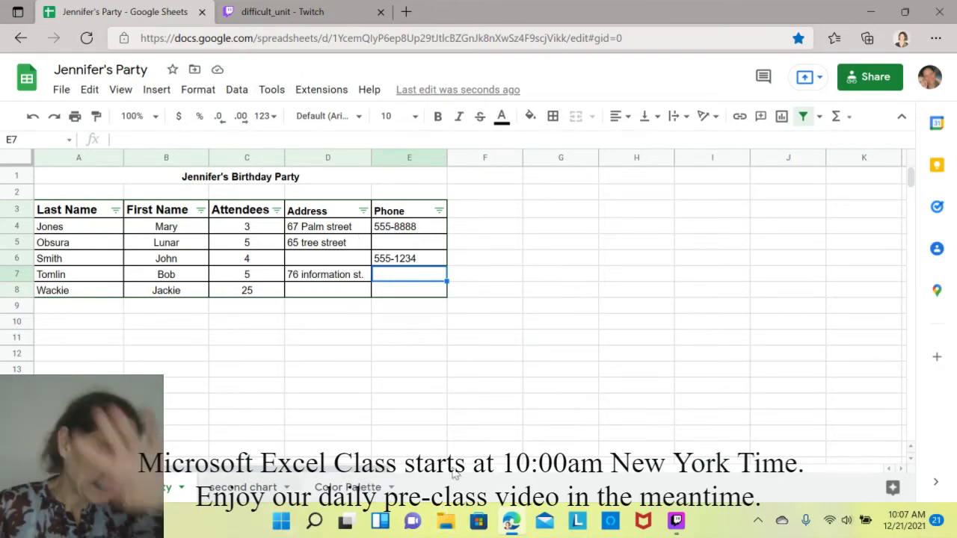
Switch to Twitch Studio to check the stream chat and return to the Google Sheets spreadsheet.
{"action": "left_click", "coordinate": [262, 310]}
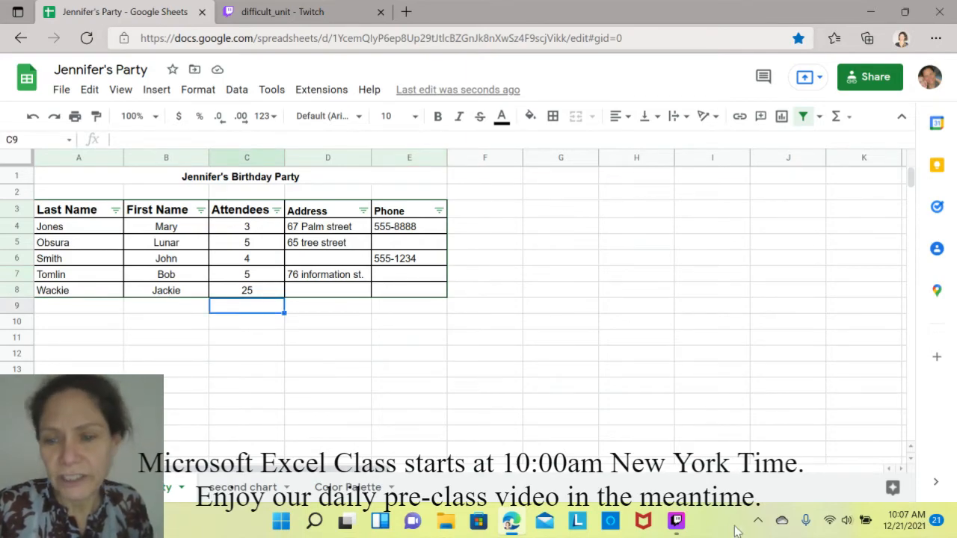
{"action": "left_click", "coordinate": [677, 522]}
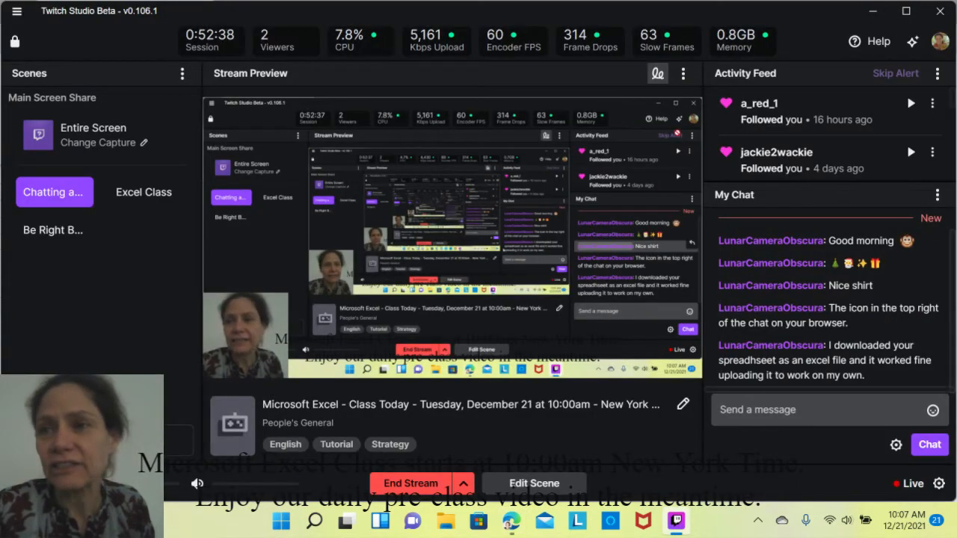
{"action": "left_click", "coordinate": [873, 12]}
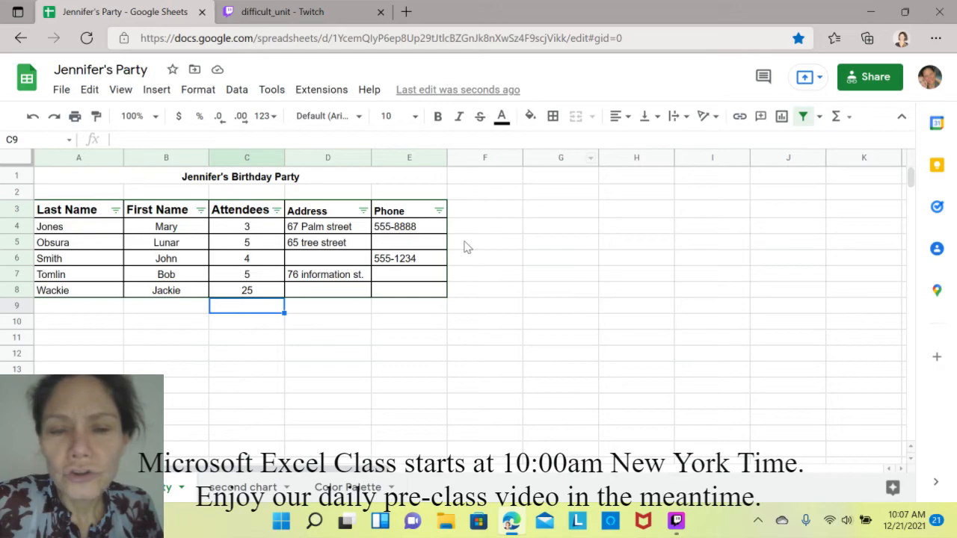
Select the empty cell C9 directly below the Attendees values.
{"action": "left_click", "coordinate": [336, 313]}
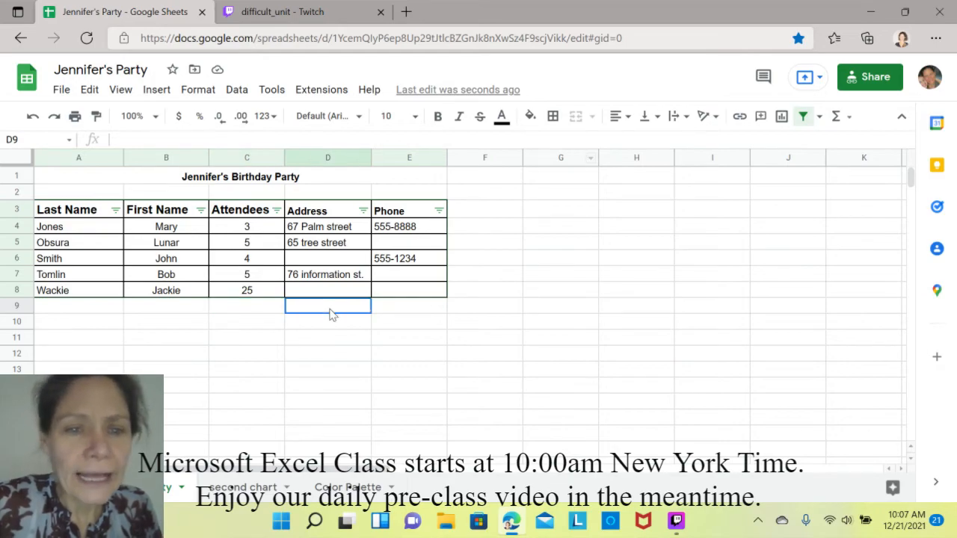
{"action": "left_click", "coordinate": [242, 308]}
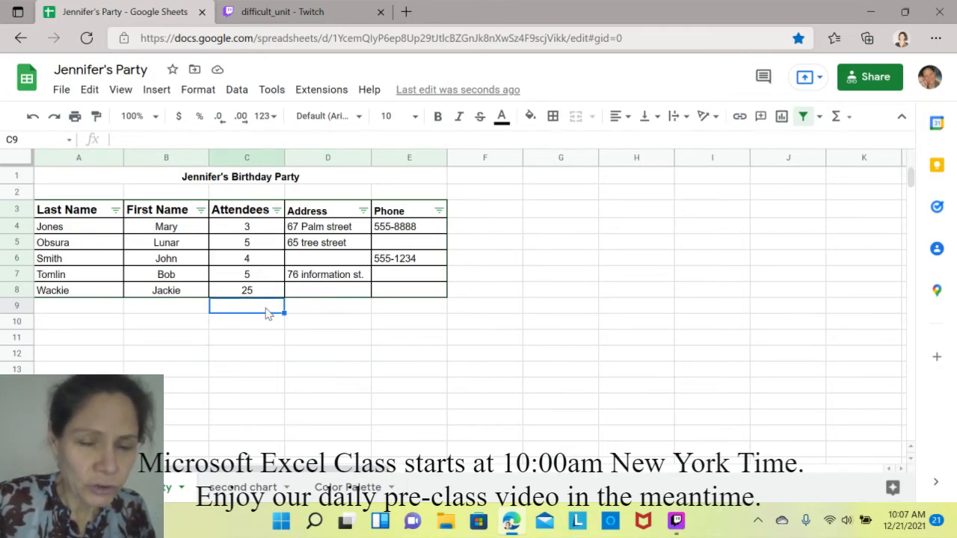